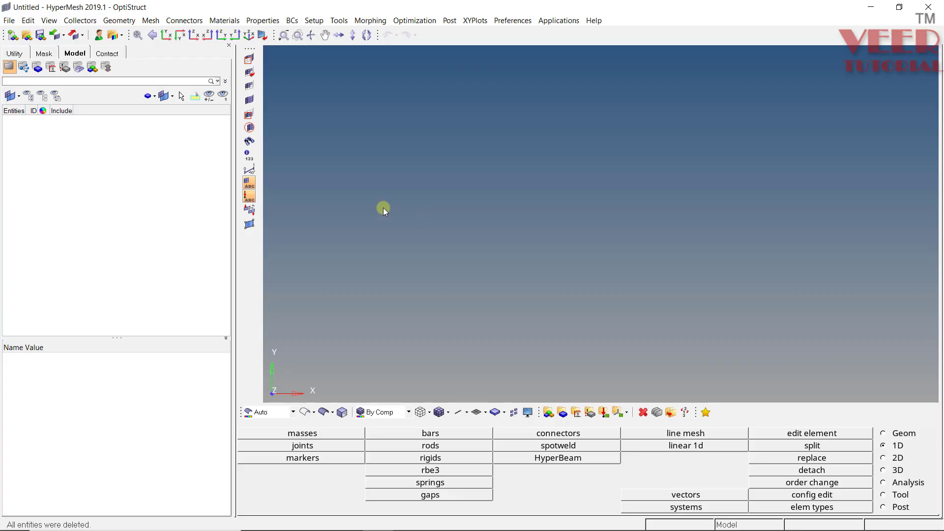
Open the Plate_contact model and expand its list of components
{"action": "left_click", "coordinate": [27, 36]}
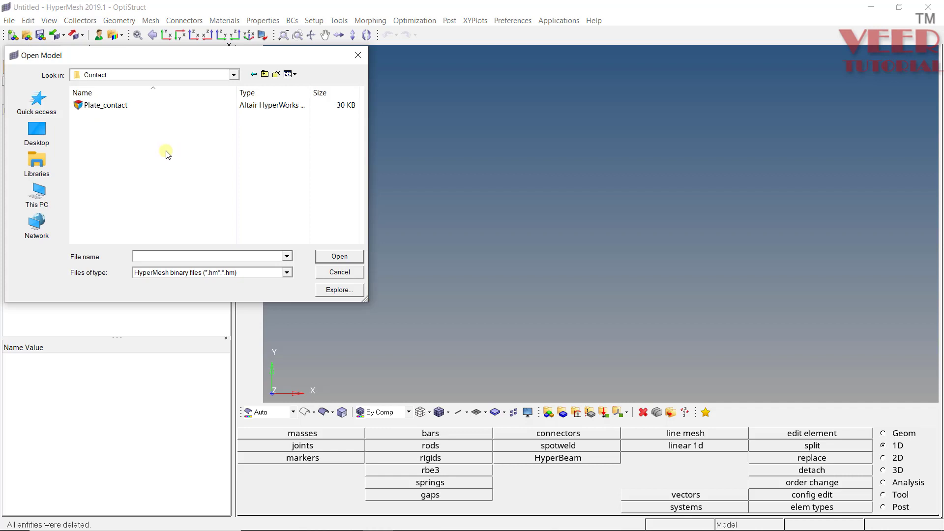
{"action": "double_click", "coordinate": [122, 106]}
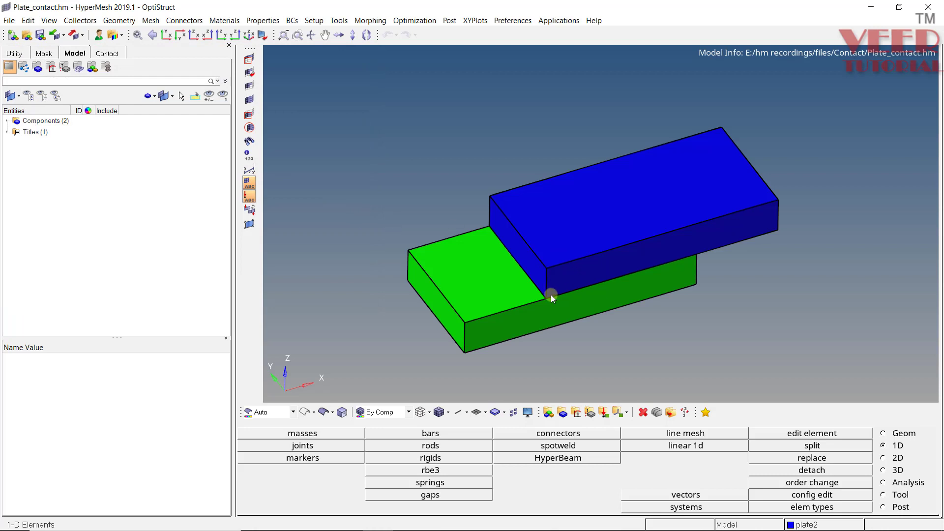
{"action": "left_click_drag", "start_coordinate": [553, 291], "coordinate": [556, 266], "text": "ctrl"}
{"action": "left_click", "coordinate": [7, 120]}
{"action": "left_click", "coordinate": [50, 141]}
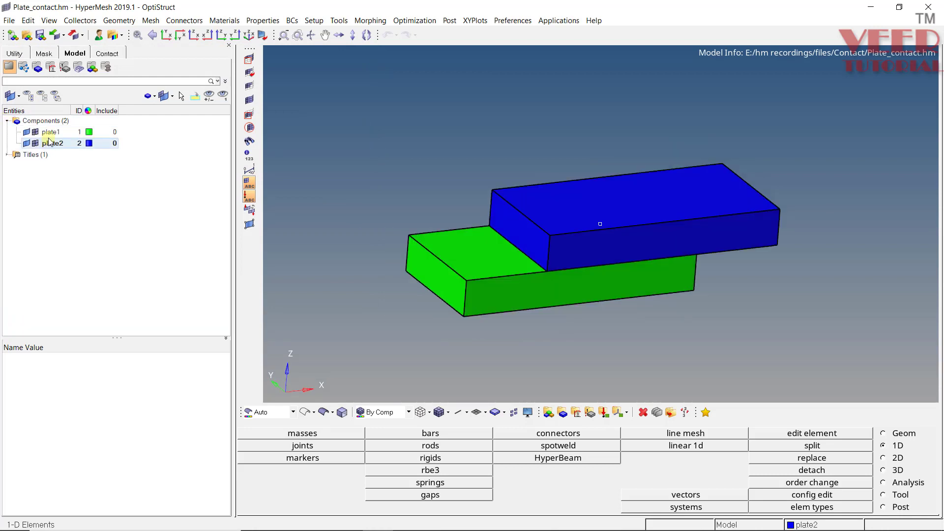
Identify the plate1 and plate2 components by hiding and reshowing each one's geometry
{"action": "left_click", "coordinate": [50, 132]}
{"action": "left_click", "coordinate": [28, 133]}
{"action": "left_click", "coordinate": [28, 133]}
{"action": "left_click", "coordinate": [52, 143]}
{"action": "left_click", "coordinate": [27, 144]}
{"action": "left_click", "coordinate": [27, 143]}
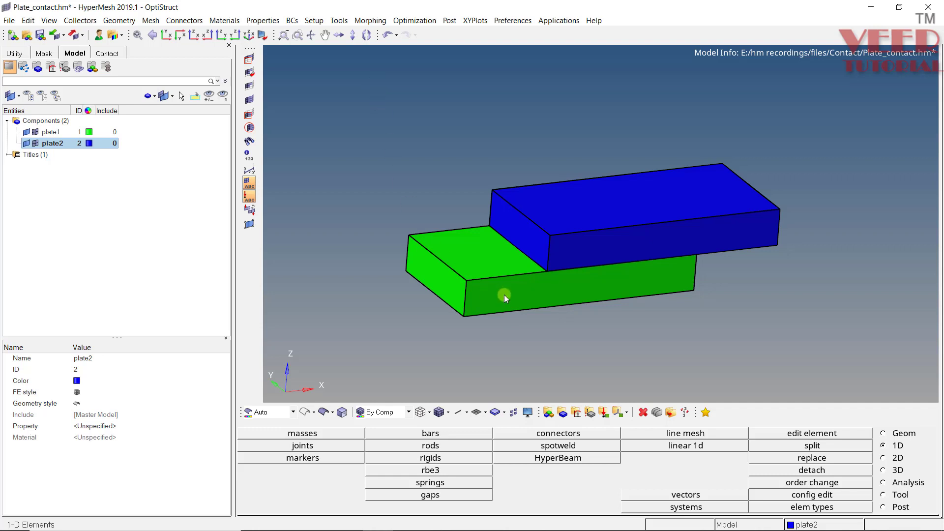
Inspect both plates by switching the geometry to wireframe and back to shaded display
{"action": "left_click_drag", "start_coordinate": [531, 261], "coordinate": [523, 179], "text": "ctrl"}
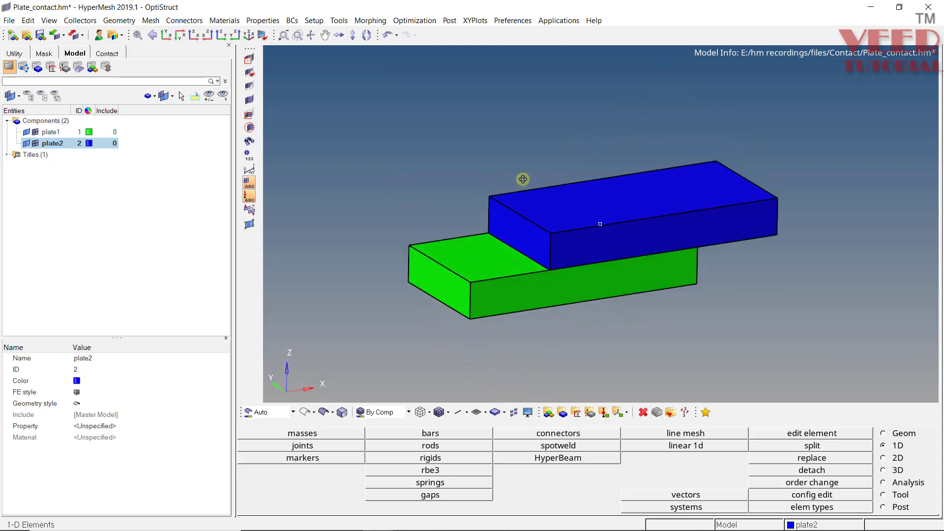
{"action": "left_click", "coordinate": [305, 412]}
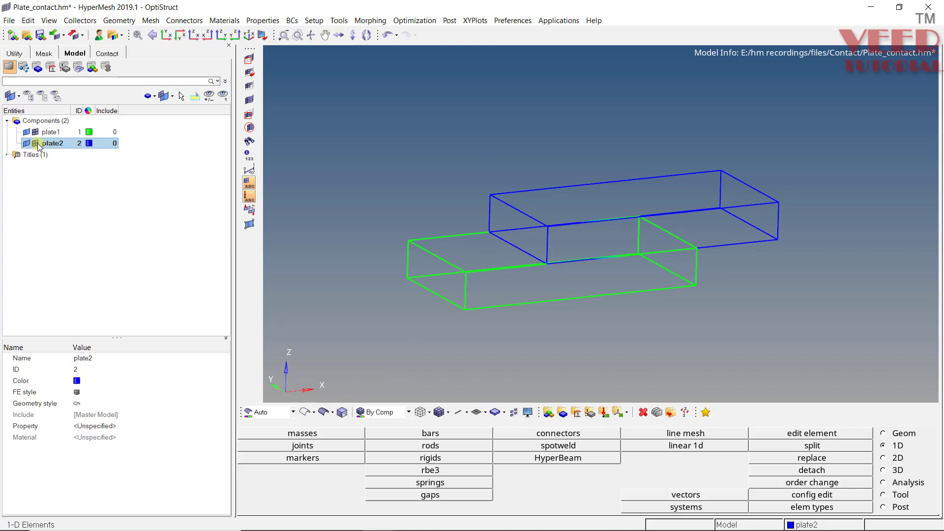
{"action": "left_click", "coordinate": [324, 413]}
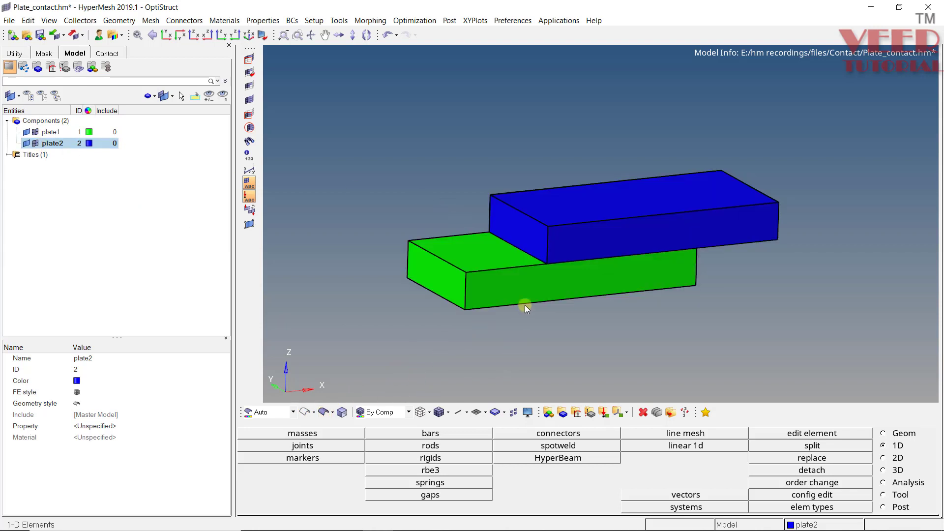
Isolate the plate1 component and make it the current component
{"action": "left_click", "coordinate": [61, 132]}
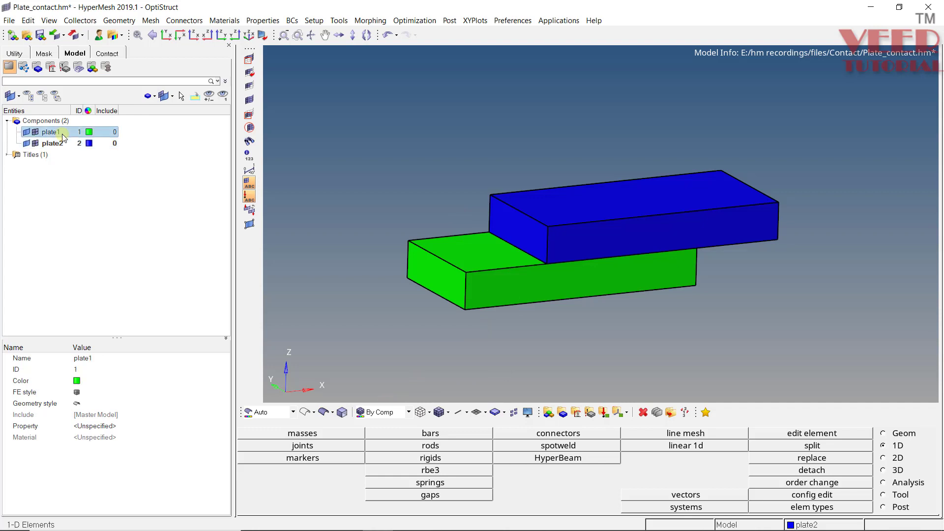
{"action": "right_click", "coordinate": [63, 136]}
{"action": "left_click", "coordinate": [119, 258]}
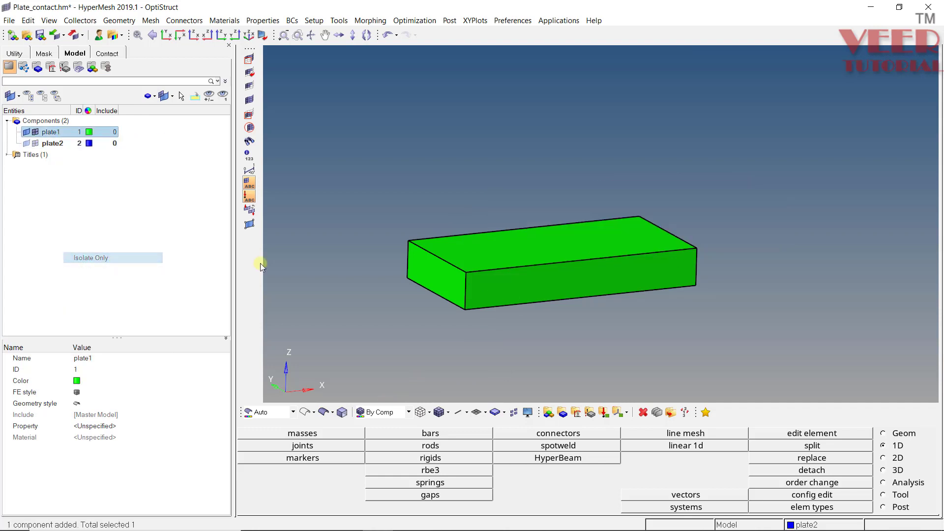
{"action": "right_click", "coordinate": [56, 137]}
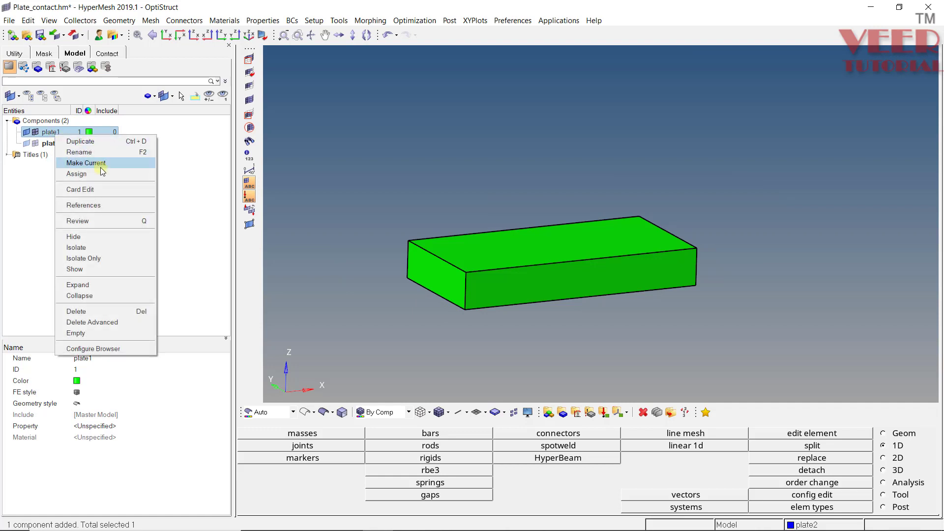
{"action": "left_click", "coordinate": [86, 163]}
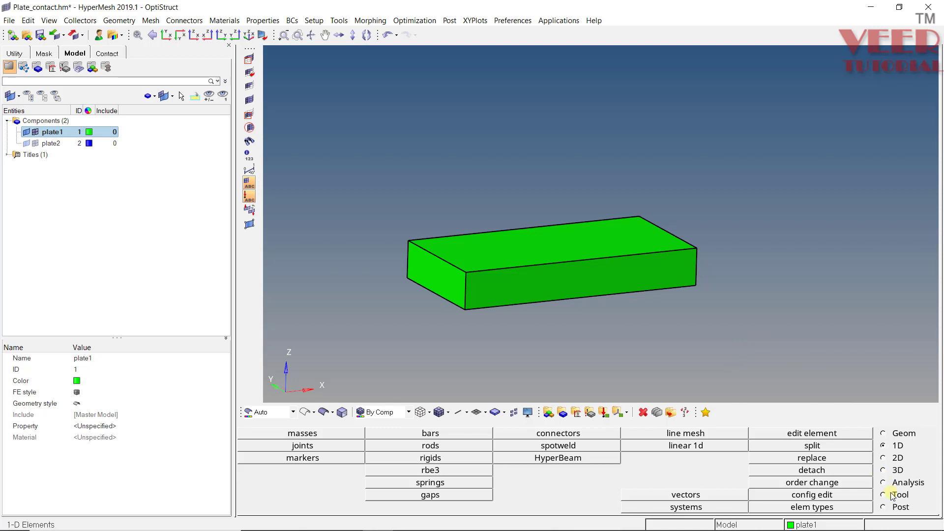
Generate a volume tetra mesh on the plate1 solid with an element size of 5
{"action": "left_click", "coordinate": [894, 472]}
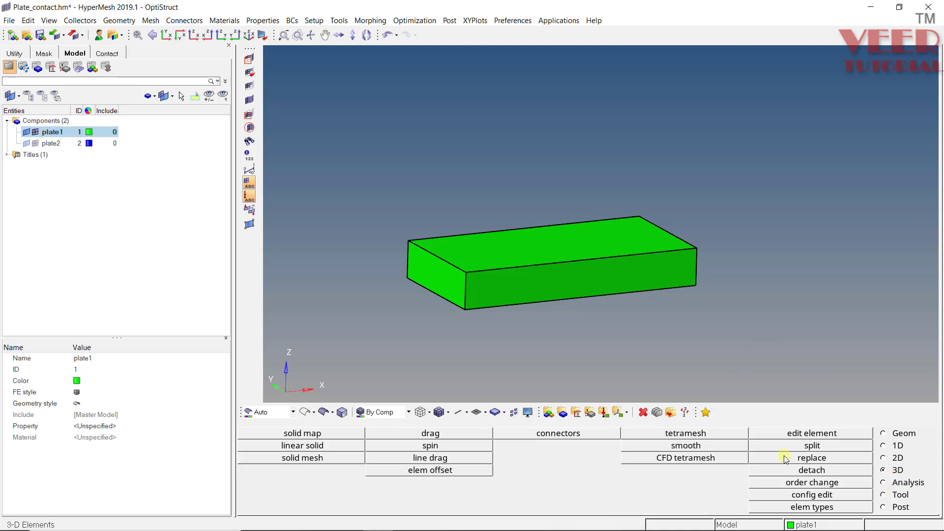
{"action": "left_click", "coordinate": [723, 435]}
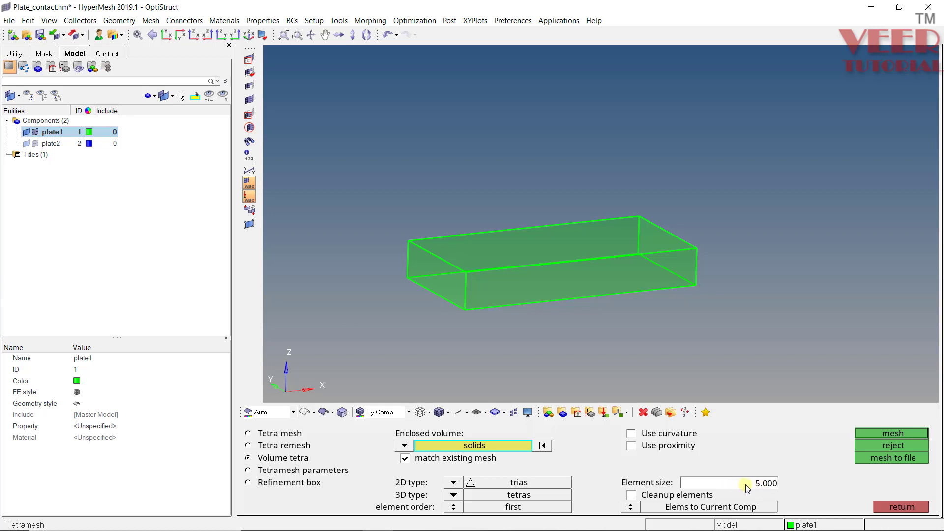
{"action": "left_click", "coordinate": [539, 272]}
{"action": "left_click", "coordinate": [891, 434]}
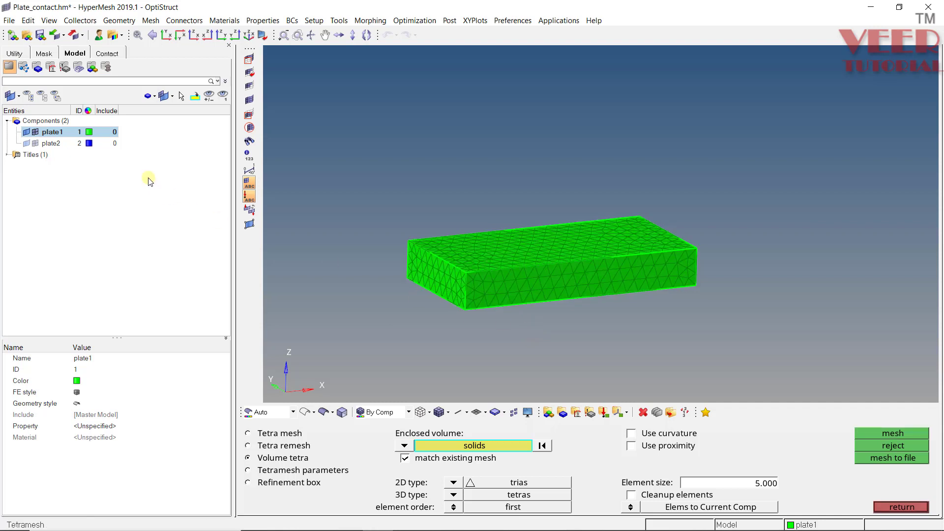
Isolate the plate2 component and make it the current component
{"action": "left_click", "coordinate": [58, 143]}
{"action": "right_click", "coordinate": [58, 143]}
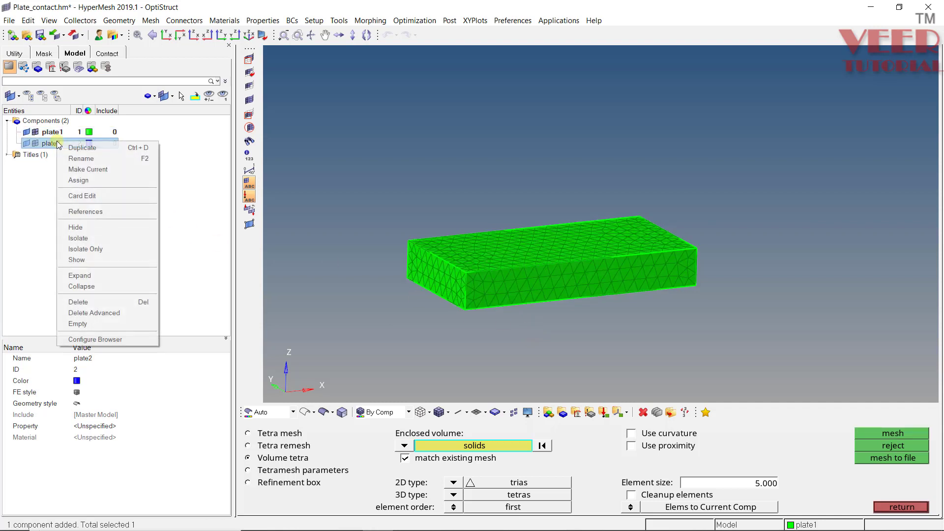
{"action": "left_click", "coordinate": [100, 249]}
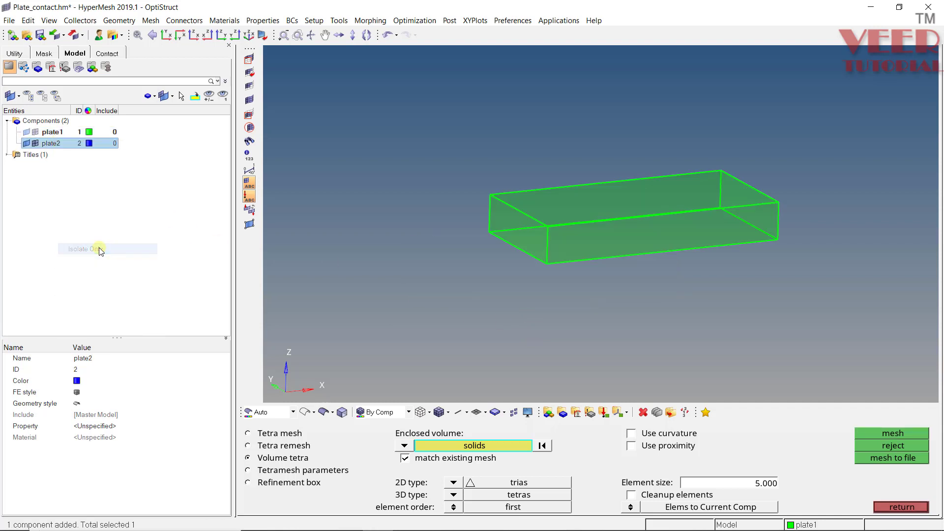
{"action": "right_click", "coordinate": [55, 143]}
{"action": "left_click", "coordinate": [83, 169]}
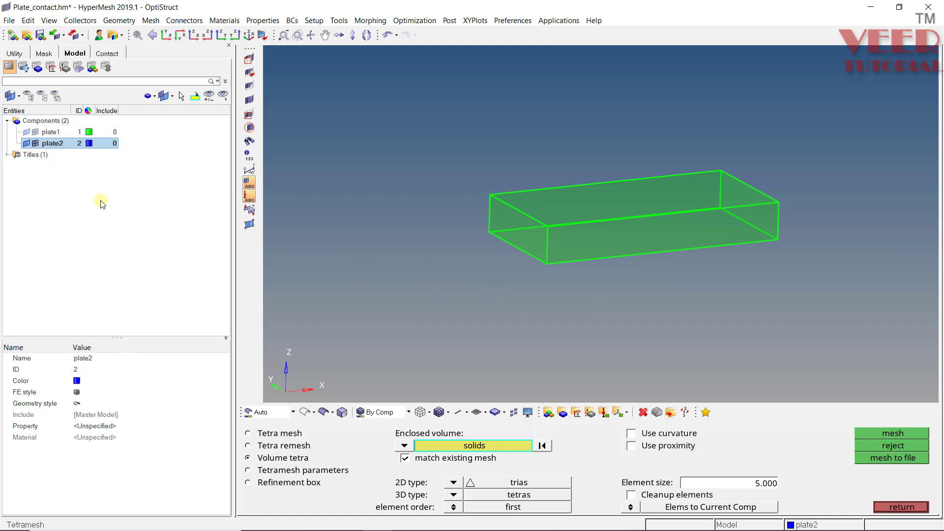
Generate a volume tetra mesh on the plate2 solid with an element size of 5
{"action": "middle_click", "coordinate": [549, 305]}
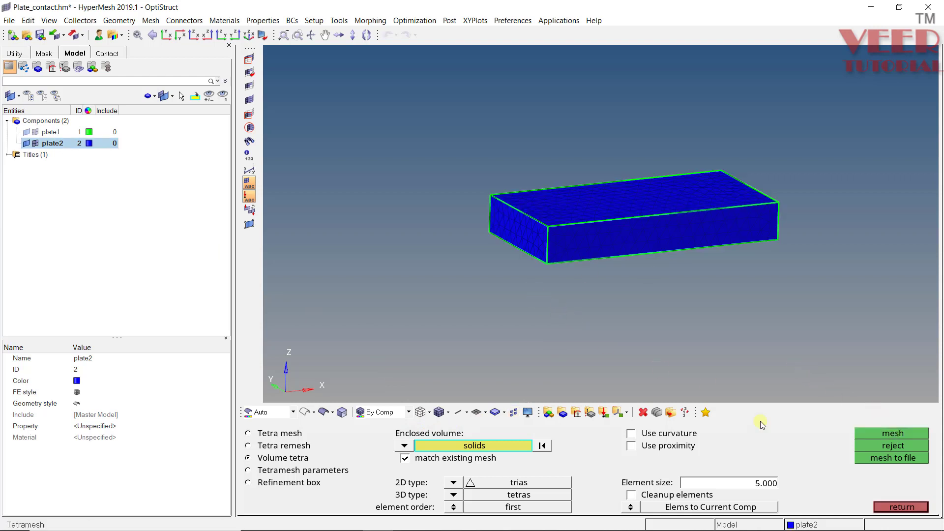
{"action": "left_click", "coordinate": [893, 507]}
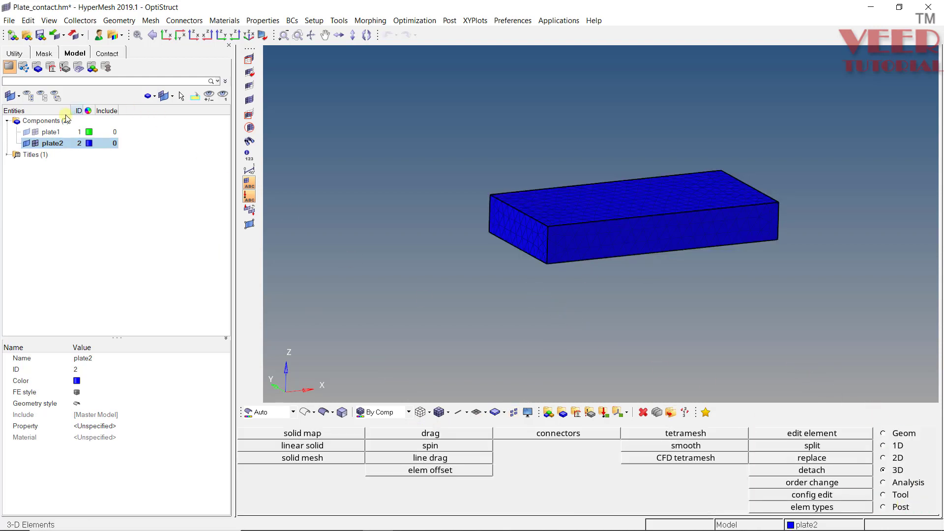
Show both plate components and hide their geometry so only the meshes are displayed
{"action": "left_click", "coordinate": [51, 122]}
{"action": "right_click", "coordinate": [52, 123]}
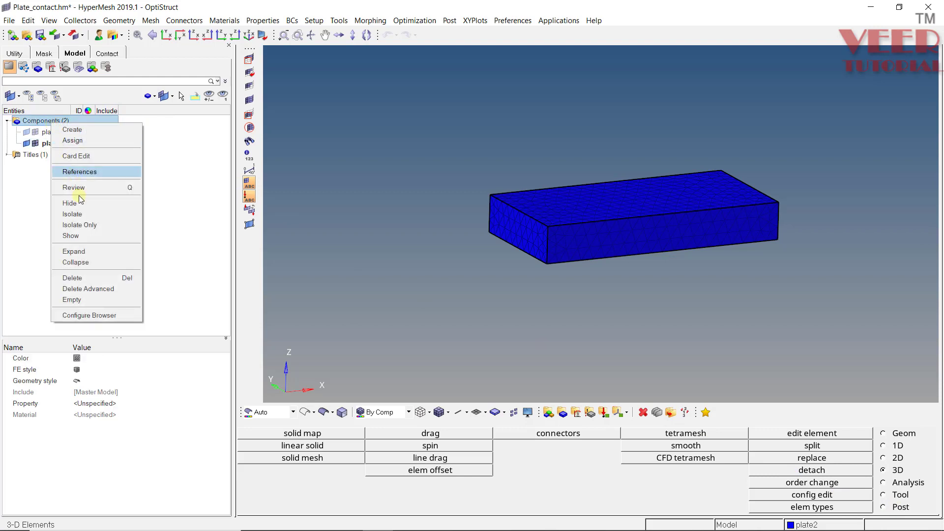
{"action": "left_click", "coordinate": [91, 238]}
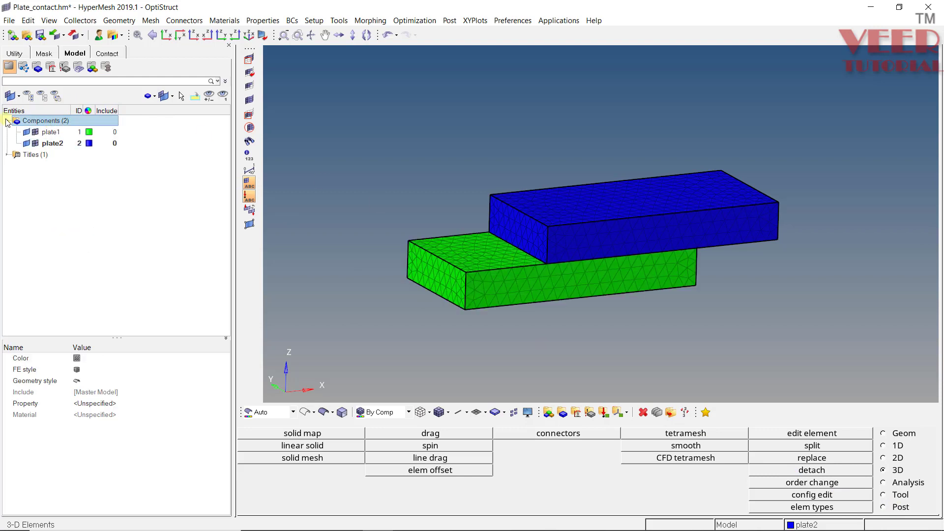
{"action": "left_click", "coordinate": [53, 143]}
{"action": "left_click", "coordinate": [289, 169]}
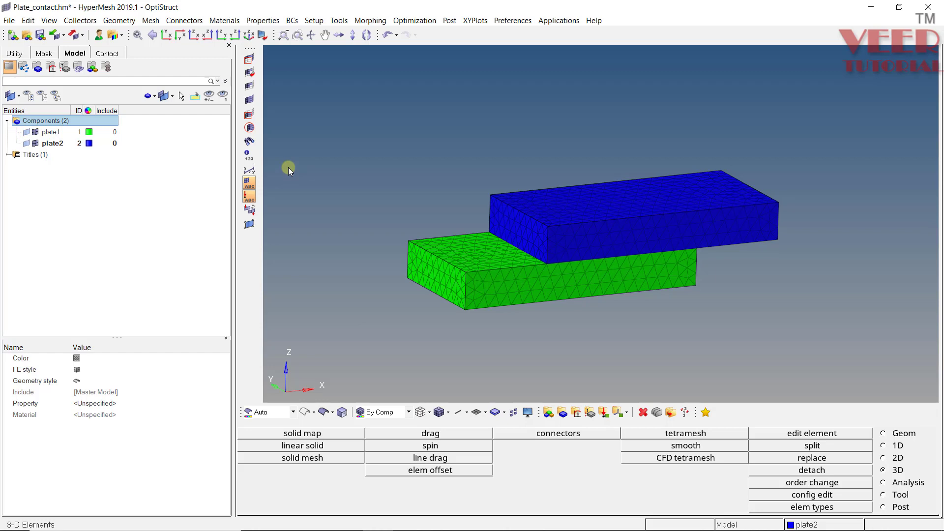
Examine the meshes along the interface between the two plates in perspective and XZ side views
{"action": "mouse_move", "coordinate": [494, 233]}
{"action": "left_mouse_down", "text": "ctrl"}
{"action": "mouse_move", "coordinate": [514, 301]}
{"action": "mouse_move", "coordinate": [502, 236]}
{"action": "left_mouse_up", "text": "ctrl"}
{"action": "scroll", "coordinate": [506, 268], "scroll_direction": "up", "scroll_amount": 2}
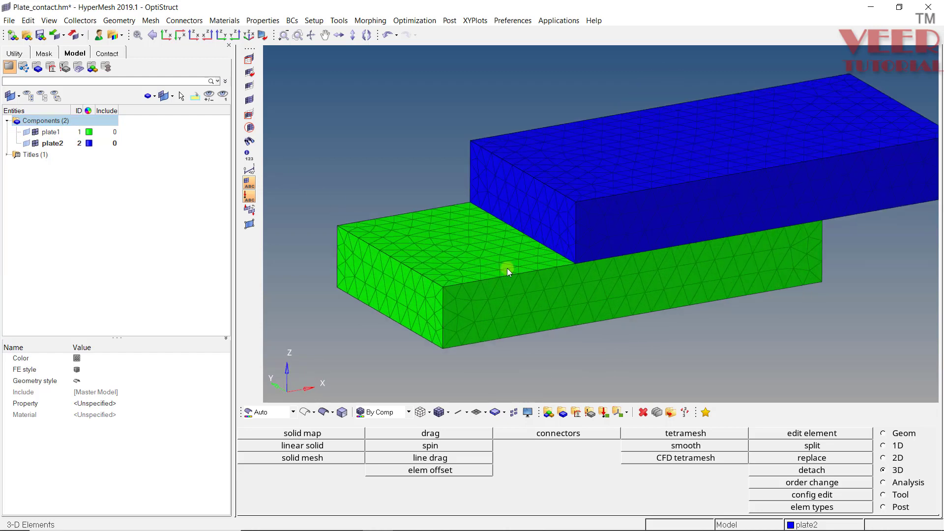
{"action": "scroll", "coordinate": [498, 238], "scroll_direction": "down", "scroll_amount": 3}
{"action": "scroll", "coordinate": [544, 236], "scroll_direction": "up", "scroll_amount": 2}
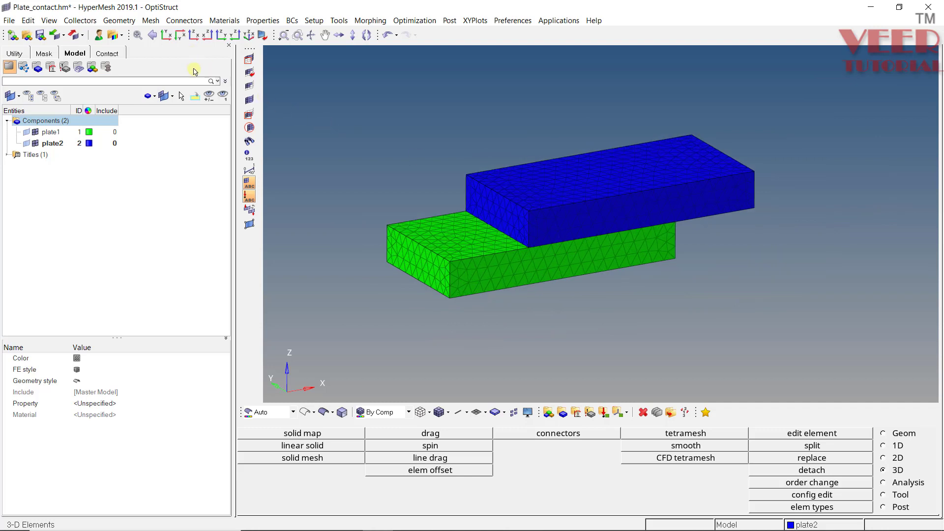
{"action": "left_click", "coordinate": [194, 35]}
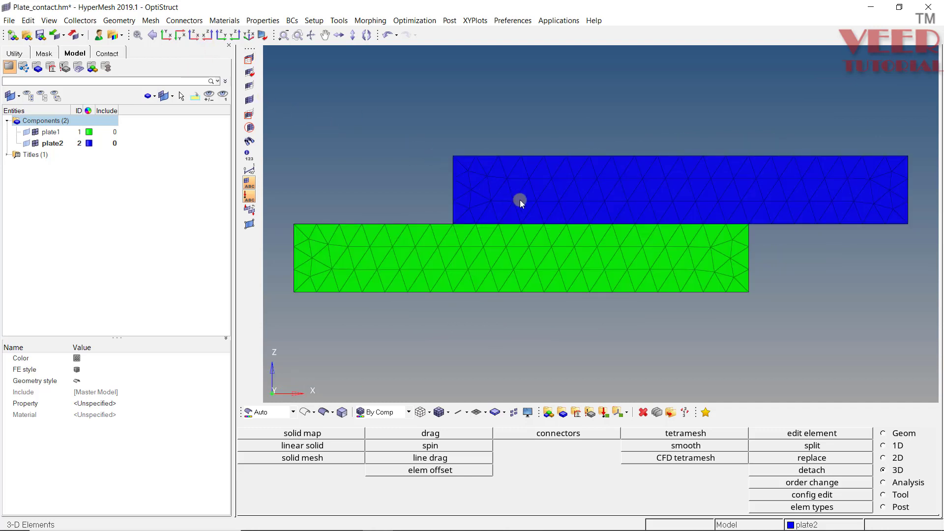
{"action": "scroll", "coordinate": [484, 183], "scroll_direction": "up", "scroll_amount": 2}
{"action": "scroll", "coordinate": [437, 270], "scroll_direction": "up", "scroll_amount": 3}
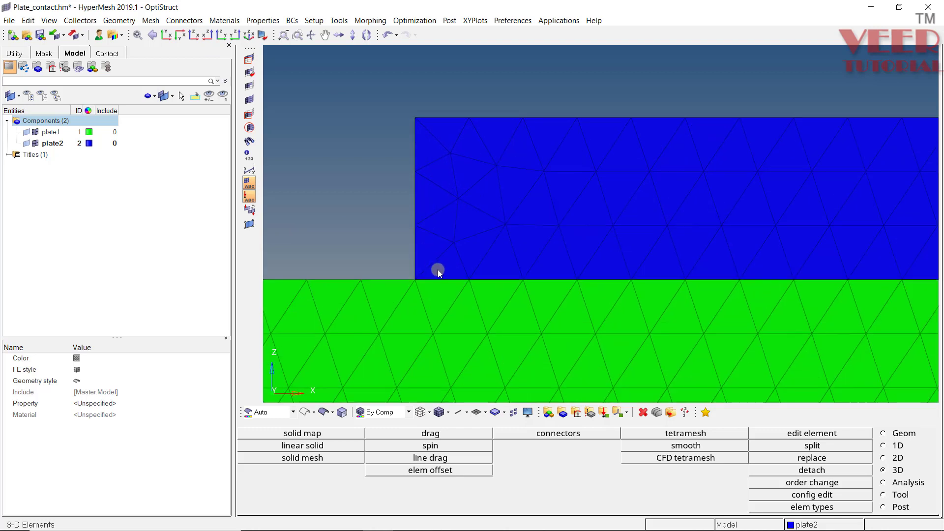
{"action": "scroll", "coordinate": [402, 200], "scroll_direction": "down", "scroll_amount": 4}
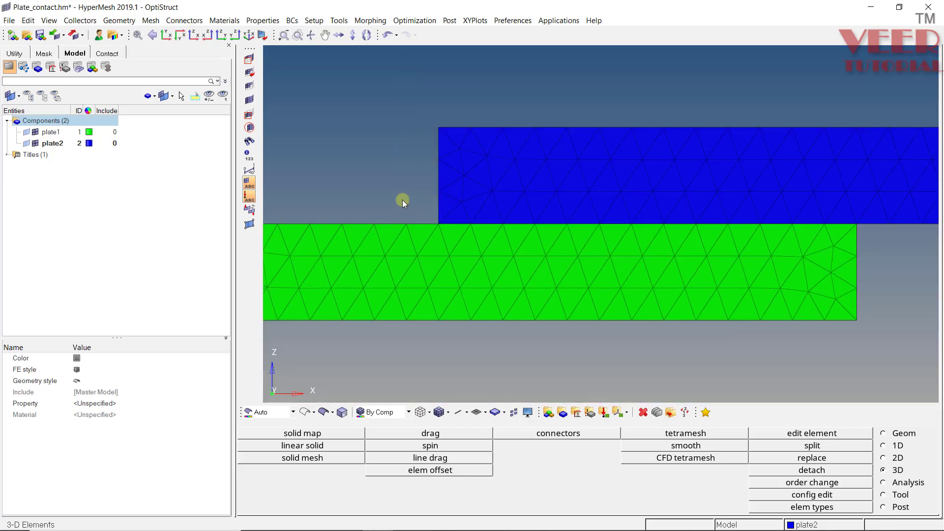
{"action": "left_click_drag", "start_coordinate": [425, 215], "coordinate": [495, 226], "text": "ctrl"}
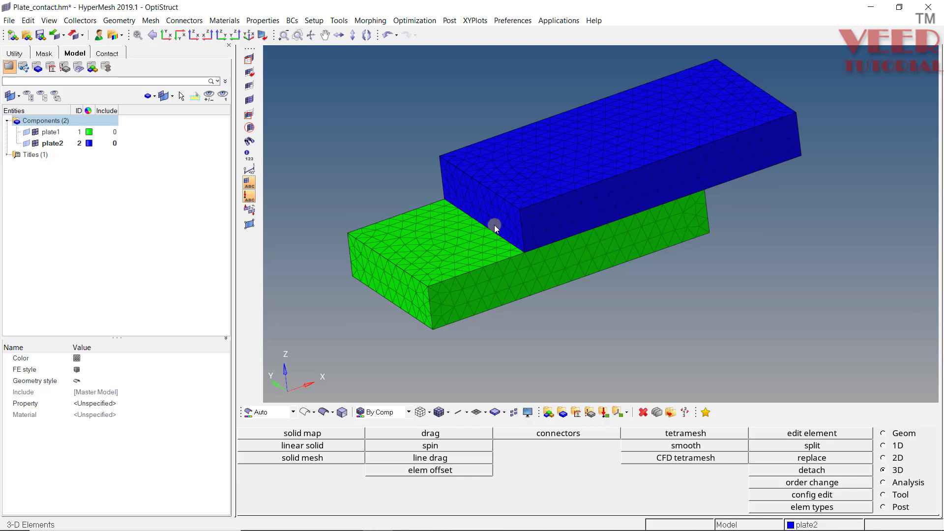
Look over the analysis options for creating interfaces and contact surfaces
{"action": "left_click", "coordinate": [904, 486]}
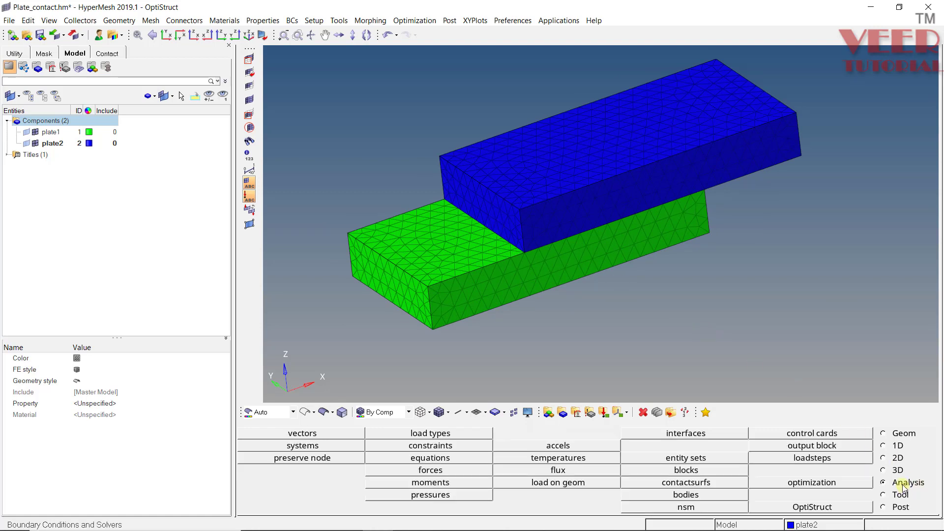
{"action": "left_click", "coordinate": [689, 433]}
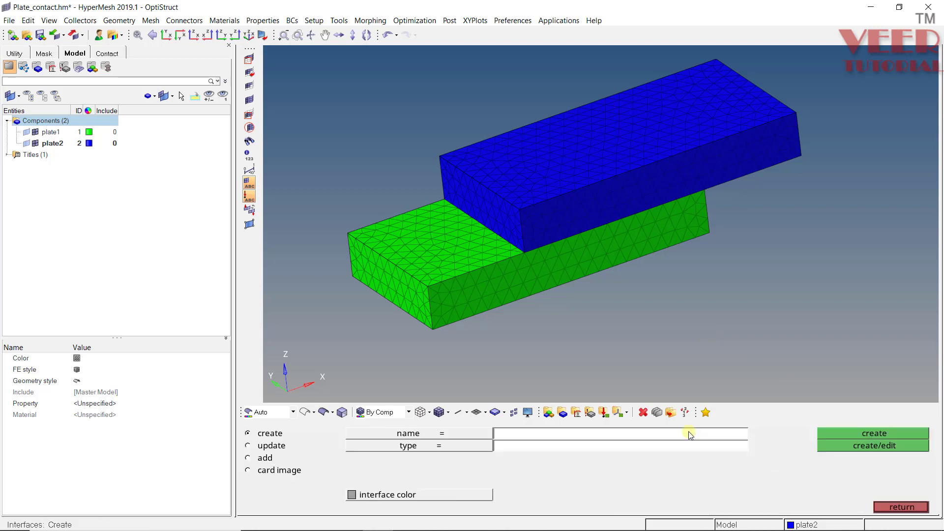
{"action": "left_click", "coordinate": [919, 507]}
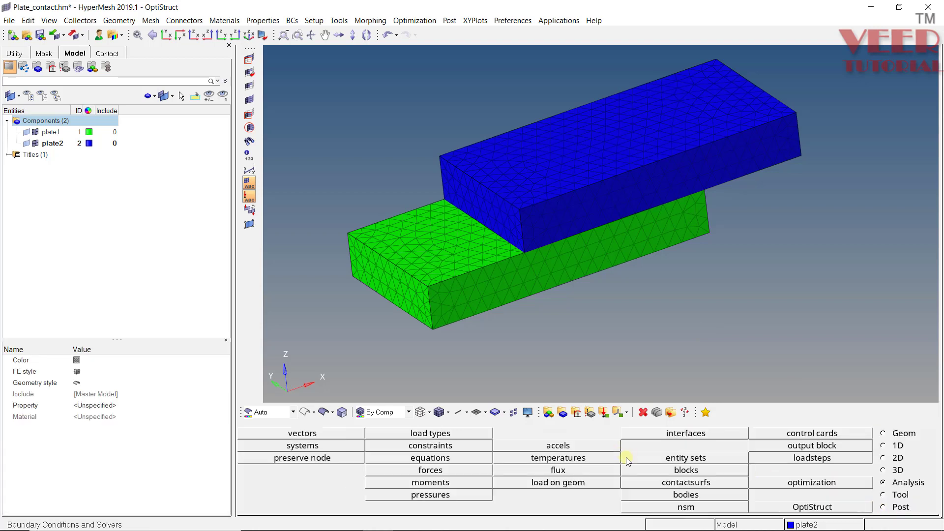
{"action": "left_click", "coordinate": [688, 482]}
{"action": "left_click", "coordinate": [900, 507]}
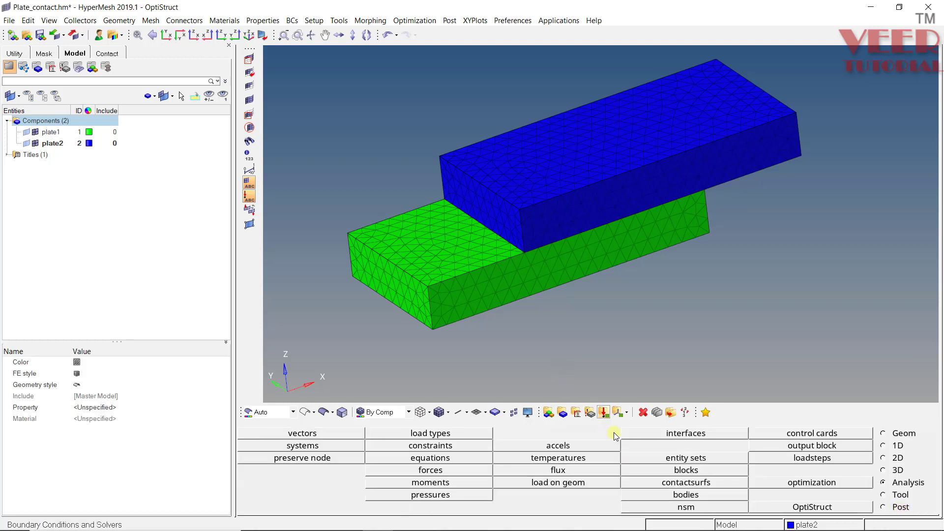
{"action": "left_click", "coordinate": [673, 483]}
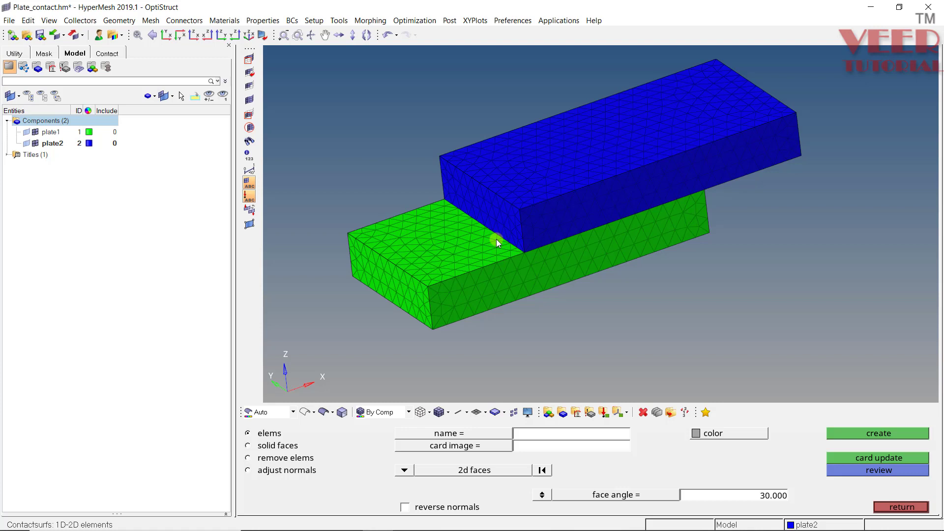
{"action": "left_click", "coordinate": [897, 506]}
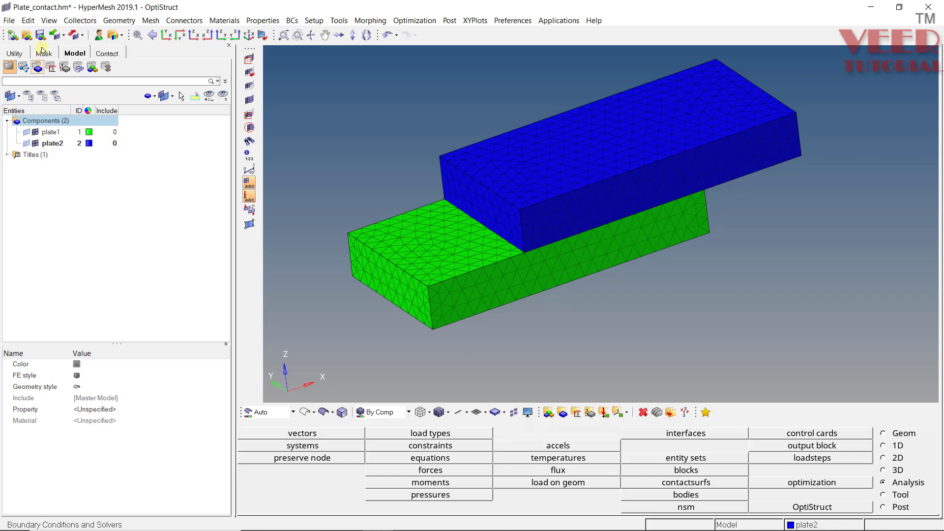
Turn the Contact Browser off and back on so it is the active browser
{"action": "left_click", "coordinate": [49, 21]}
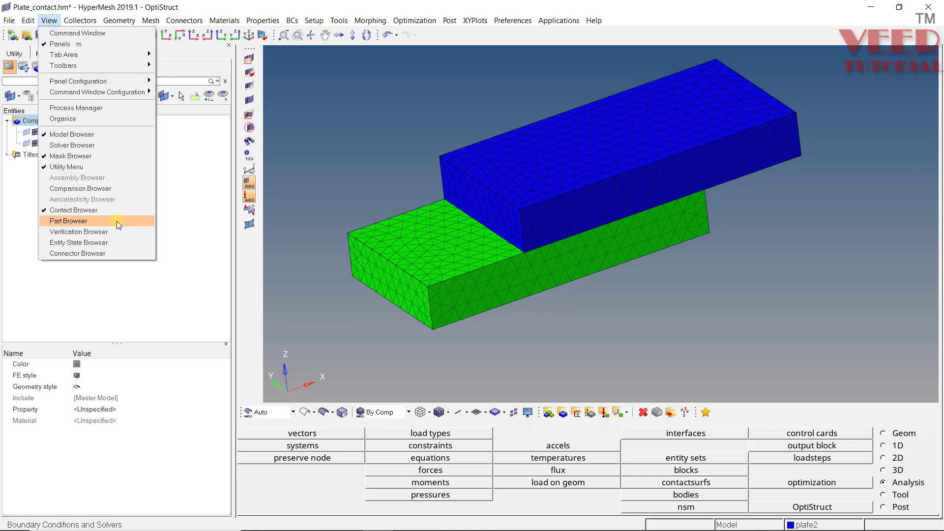
{"action": "left_click", "coordinate": [77, 210]}
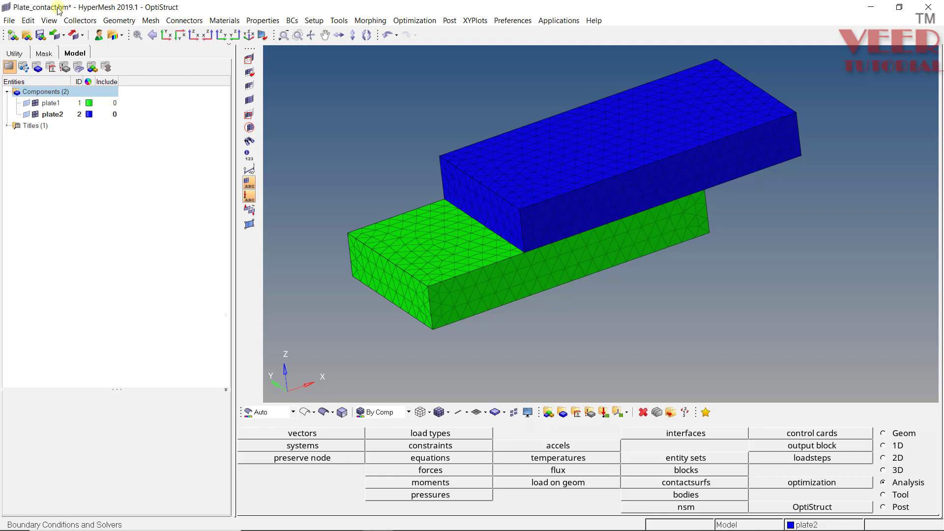
{"action": "left_click", "coordinate": [49, 20]}
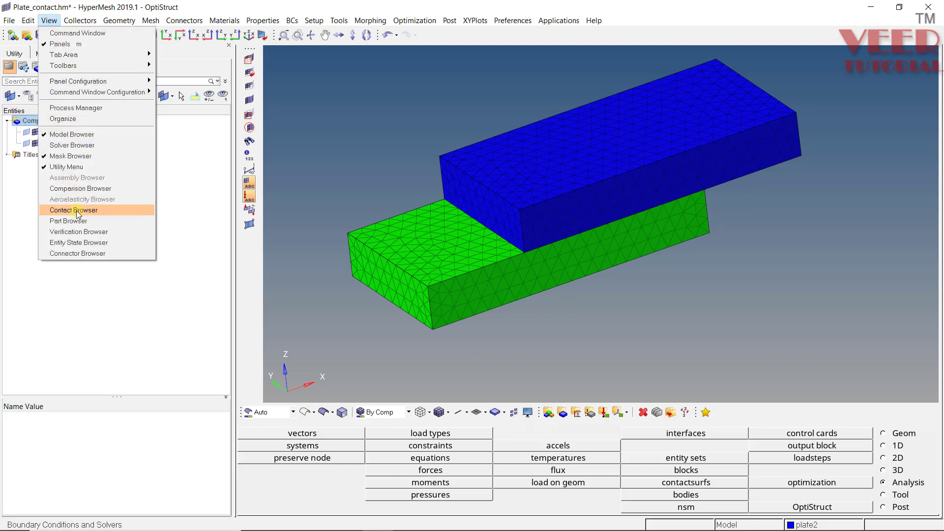
{"action": "left_click", "coordinate": [77, 210]}
{"action": "left_click", "coordinate": [49, 20]}
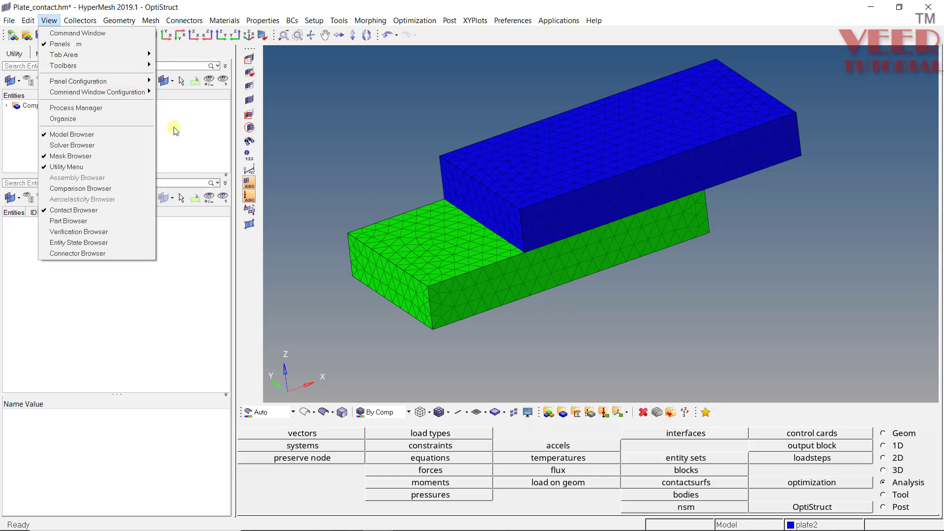
{"action": "left_click", "coordinate": [297, 207]}
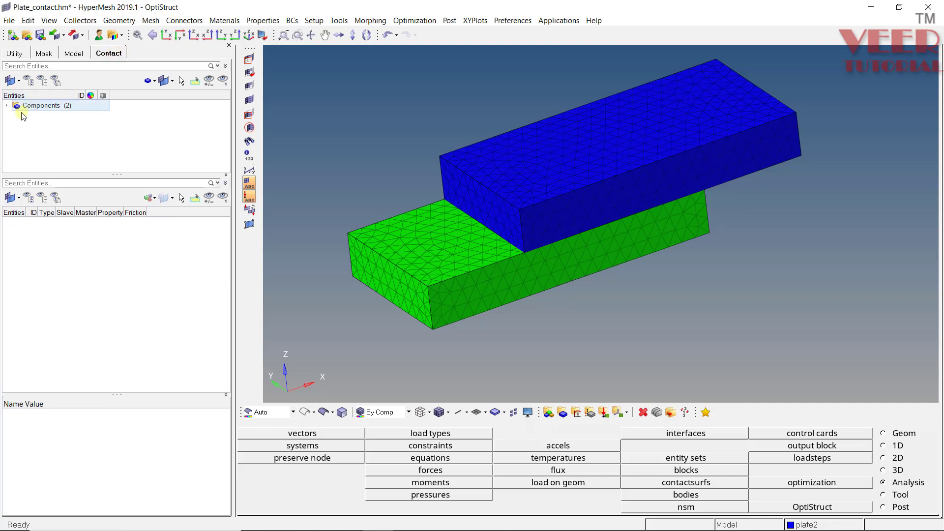
Look over the Contact Browser's component list and its options for creating contacts, ties and automatic contacts
{"action": "left_click", "coordinate": [7, 105]}
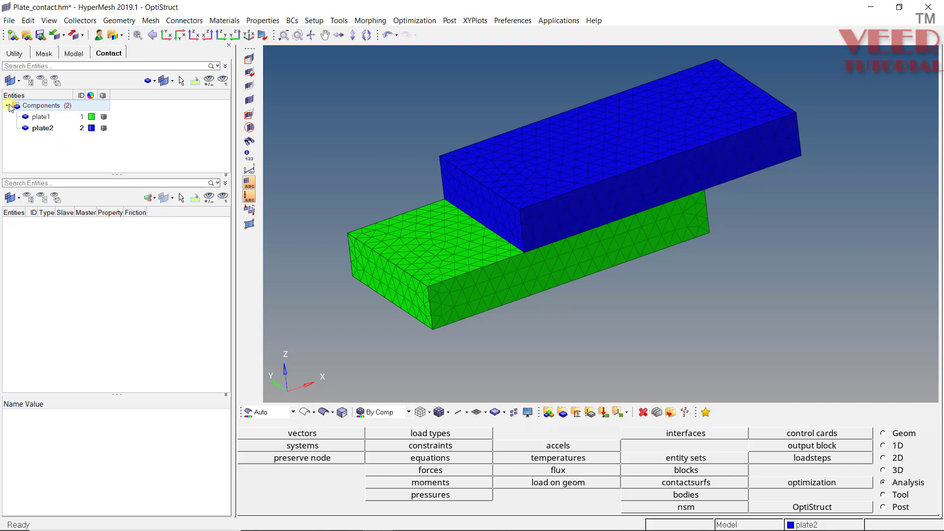
{"action": "left_click", "coordinate": [8, 106]}
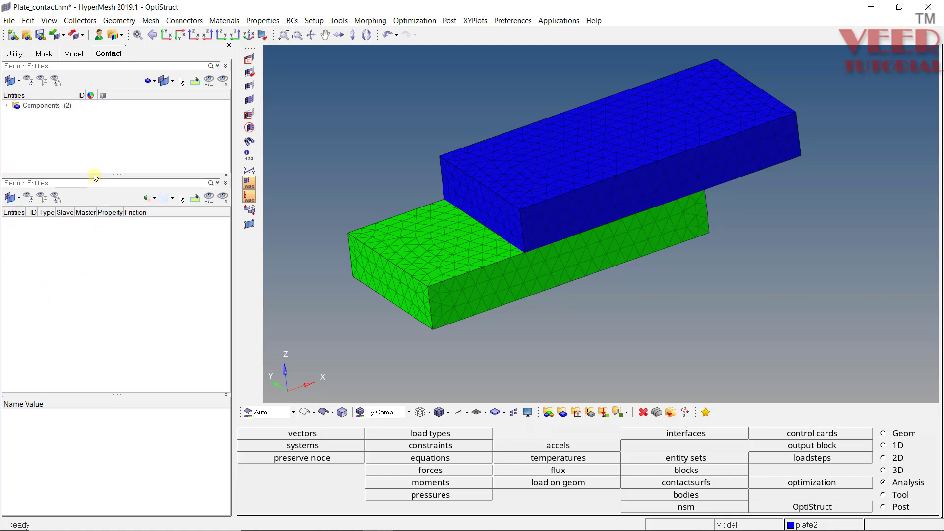
{"action": "right_click", "coordinate": [89, 135]}
{"action": "mouse_move", "coordinate": [111, 138]}
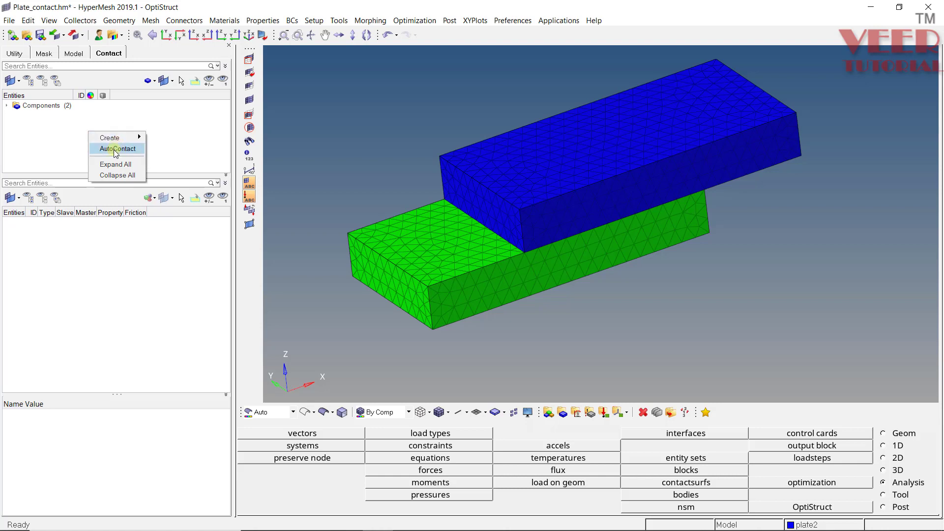
{"action": "left_click", "coordinate": [92, 268]}
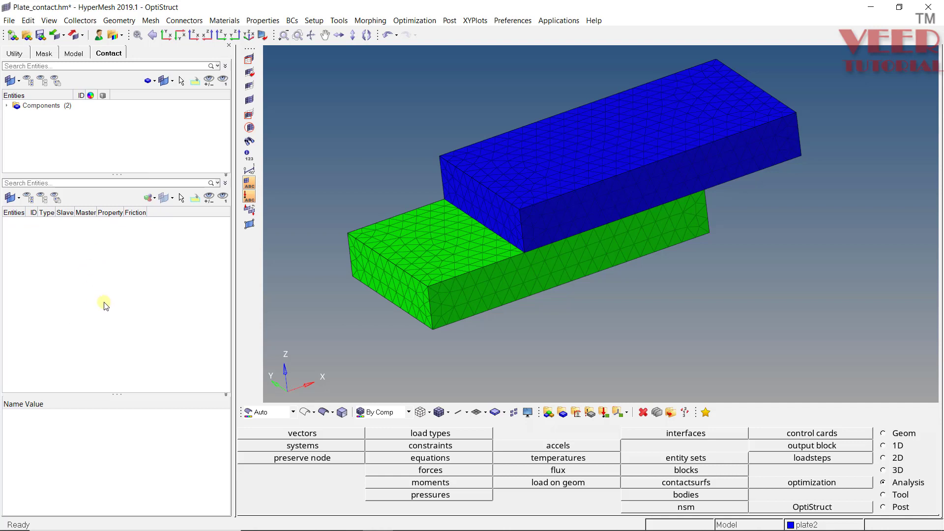
{"action": "right_click", "coordinate": [108, 268]}
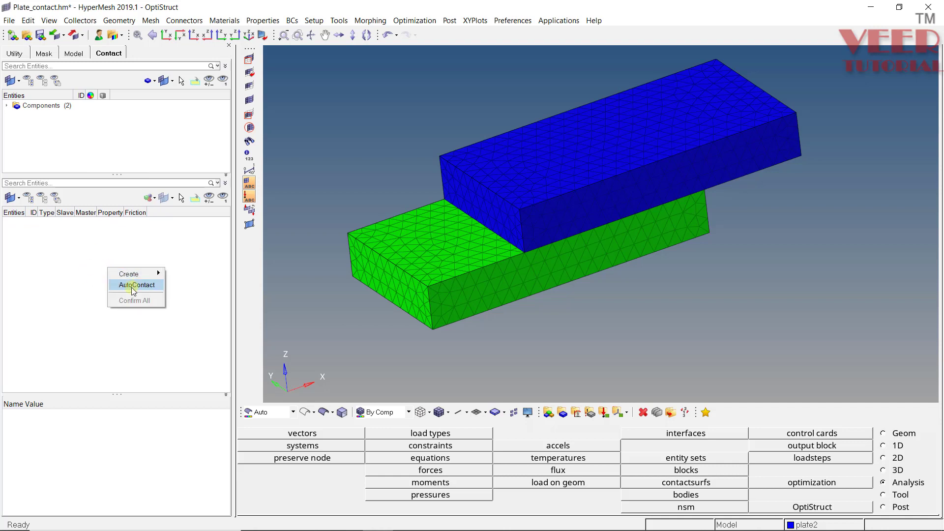
{"action": "mouse_move", "coordinate": [143, 273]}
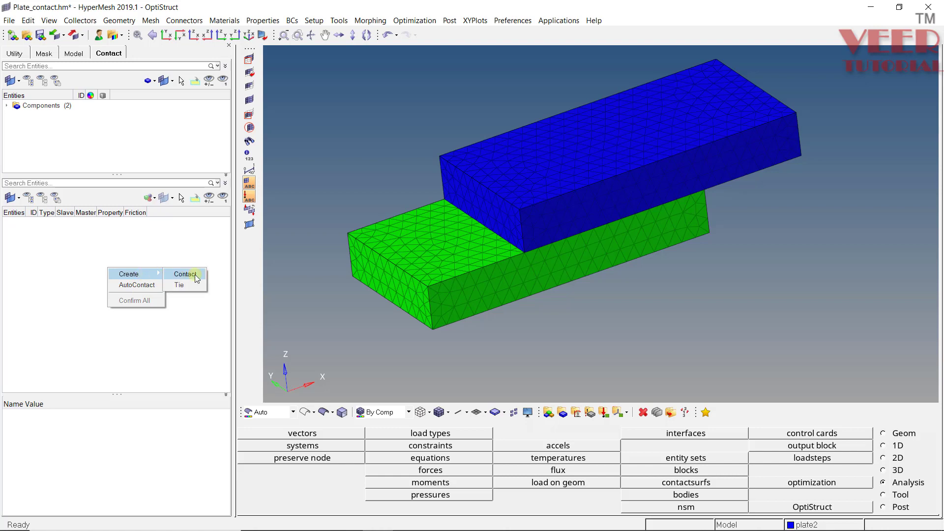
{"action": "left_click", "coordinate": [165, 322]}
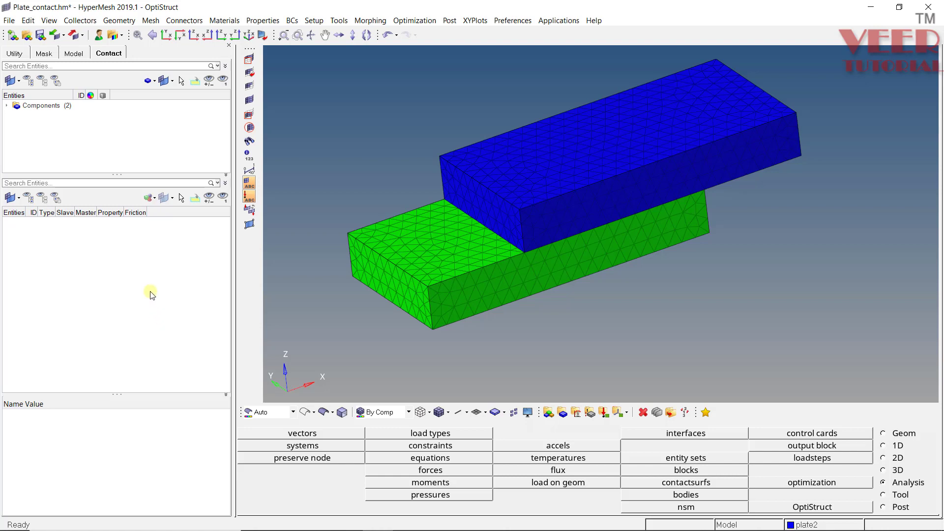
Start AutoContact creation and review its application region and vicinity tolerance settings
{"action": "right_click", "coordinate": [82, 130]}
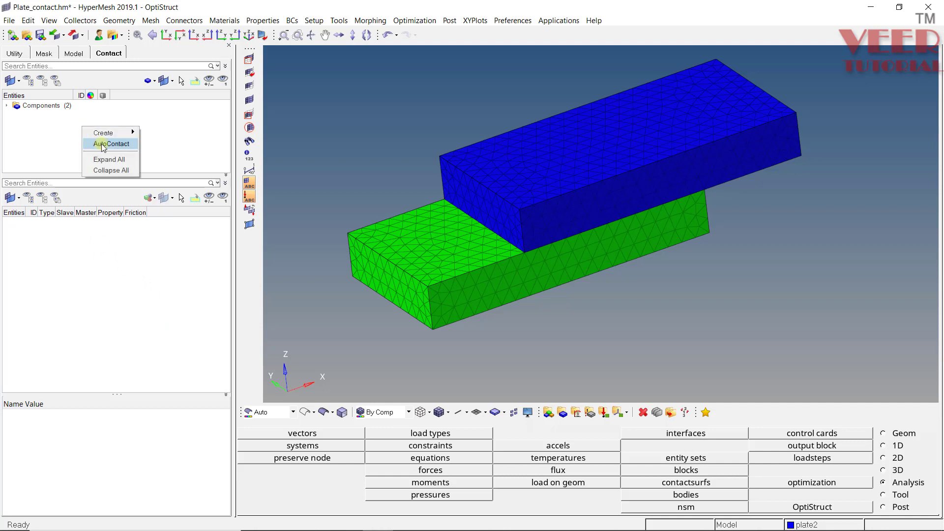
{"action": "left_click", "coordinate": [103, 144]}
{"action": "left_click_drag", "start_coordinate": [365, 57], "coordinate": [172, 123]}
{"action": "left_click", "coordinate": [124, 149]}
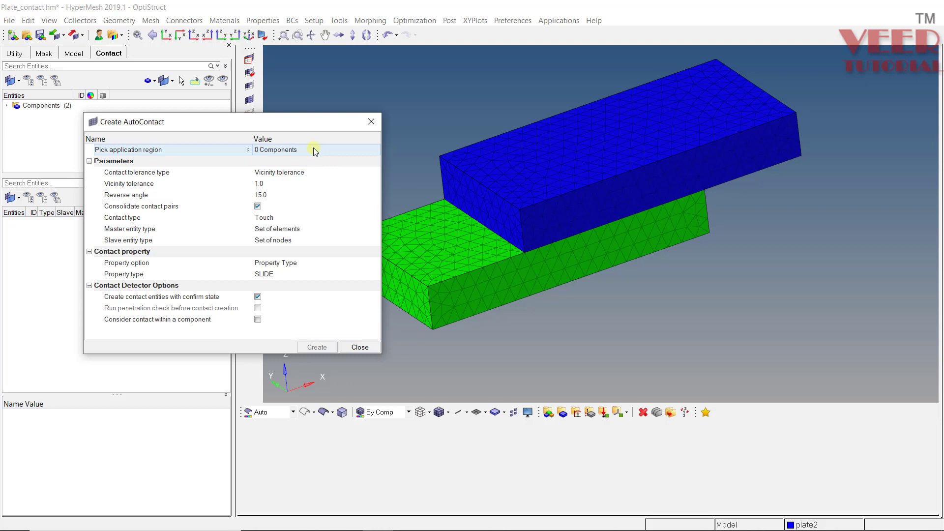
{"action": "left_click", "coordinate": [275, 184]}
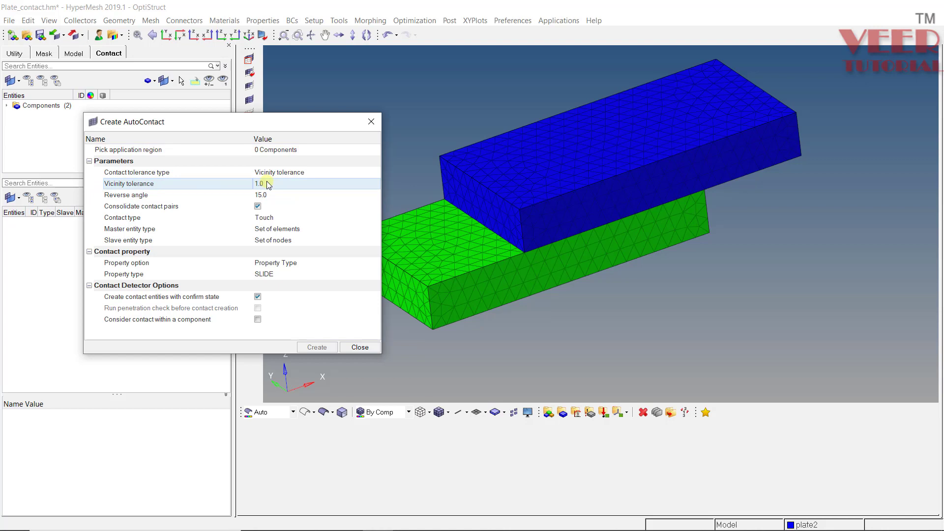
{"action": "left_click", "coordinate": [499, 291]}
Set the contact type of the automatic contact to Gap/Tie
{"action": "left_click", "coordinate": [295, 217]}
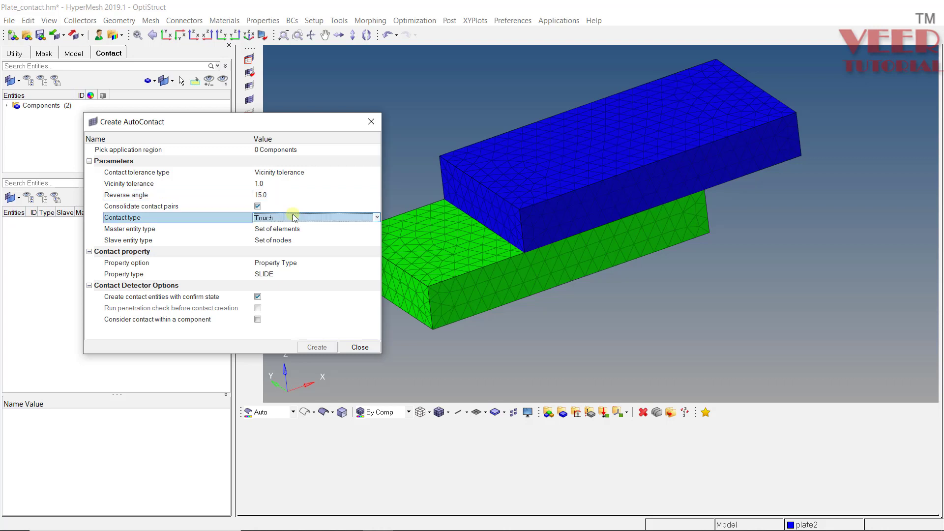
{"action": "left_click", "coordinate": [363, 219]}
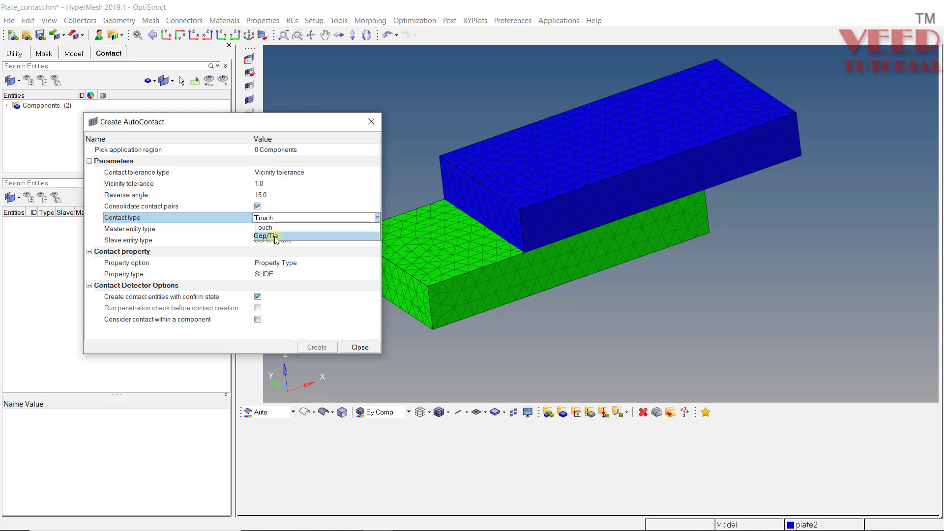
{"action": "left_click", "coordinate": [335, 256]}
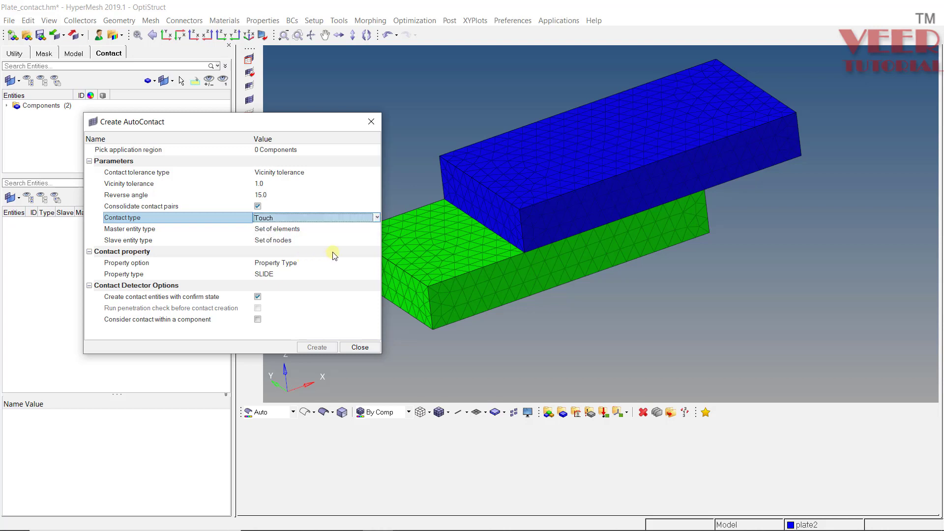
{"action": "left_click", "coordinate": [318, 218]}
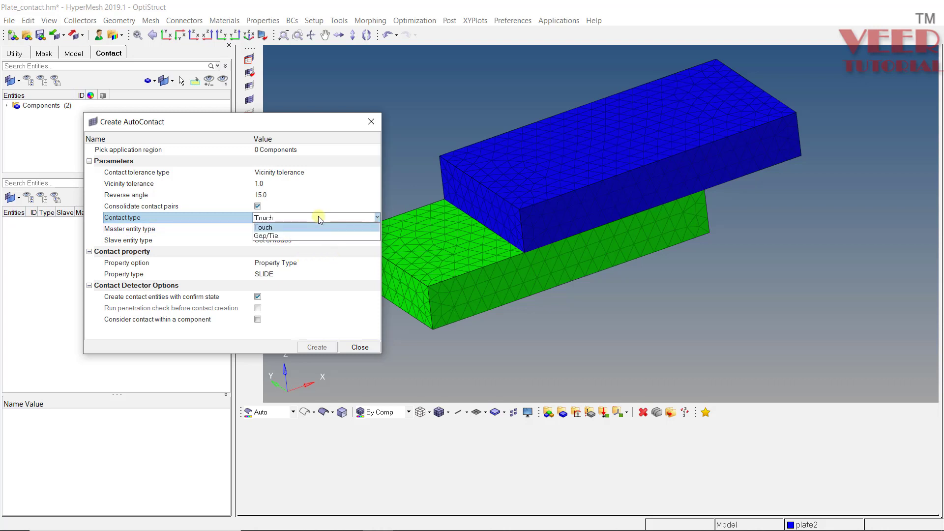
{"action": "left_click", "coordinate": [273, 236]}
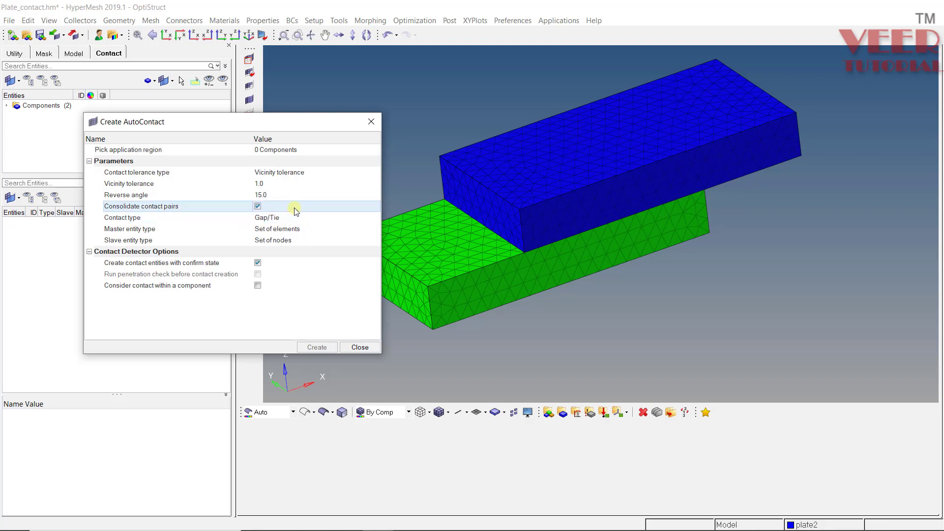
Set both the master and slave entity types of the automatic contact to Surf
{"action": "left_click", "coordinate": [304, 229]}
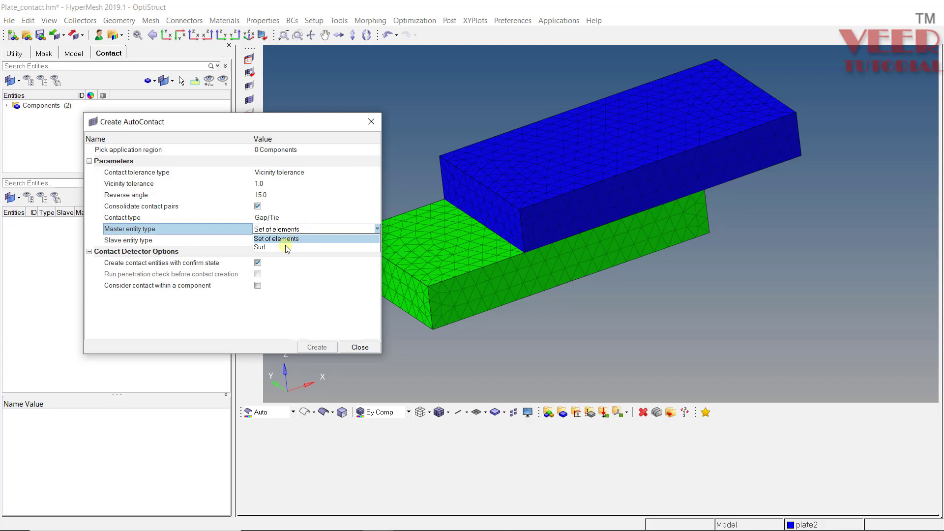
{"action": "left_click", "coordinate": [271, 247]}
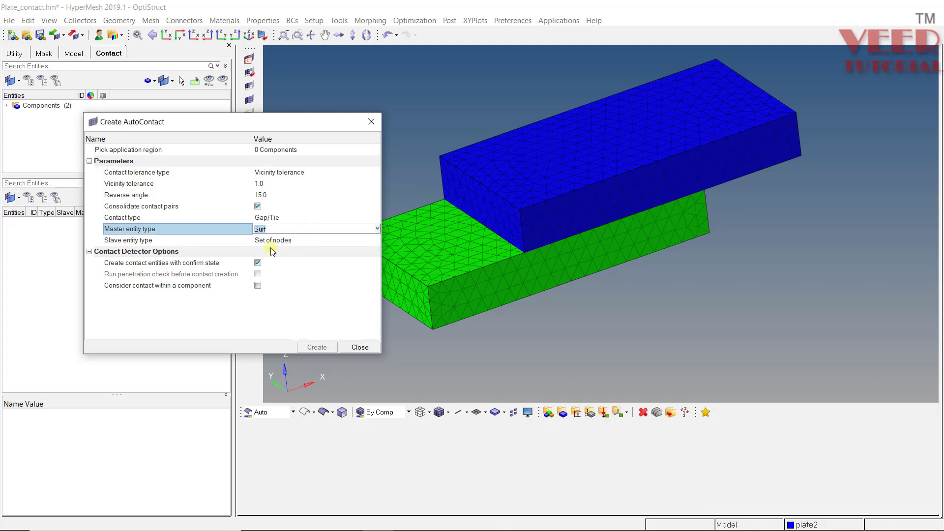
{"action": "left_click", "coordinate": [290, 241]}
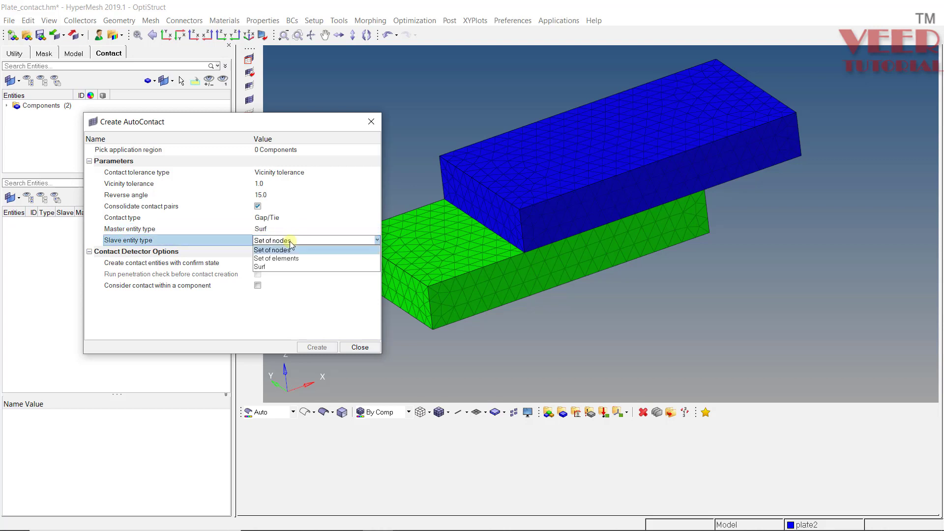
{"action": "left_click", "coordinate": [270, 266]}
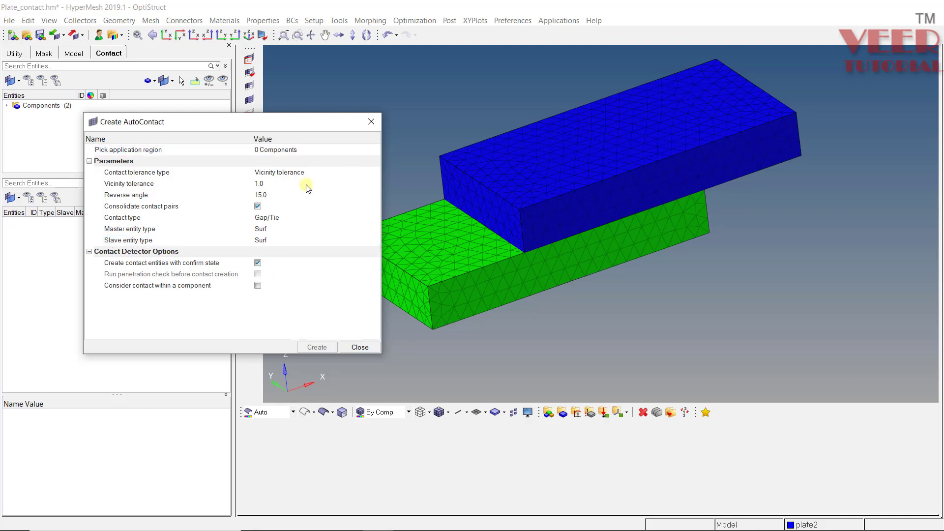
Pick plate1 and plate2 as the application region and create the automatic tie contact between them
{"action": "left_click", "coordinate": [282, 149]}
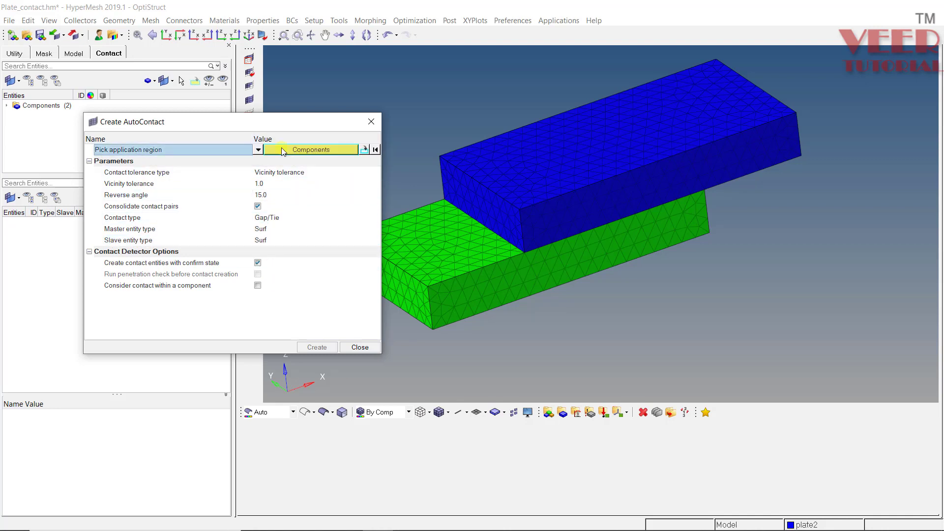
{"action": "left_click", "coordinate": [312, 149]}
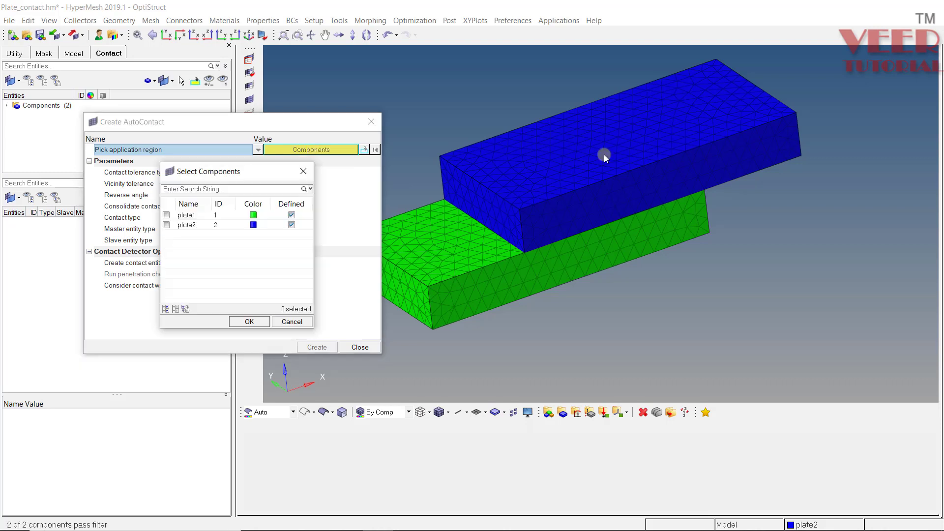
{"action": "left_click", "coordinate": [604, 155]}
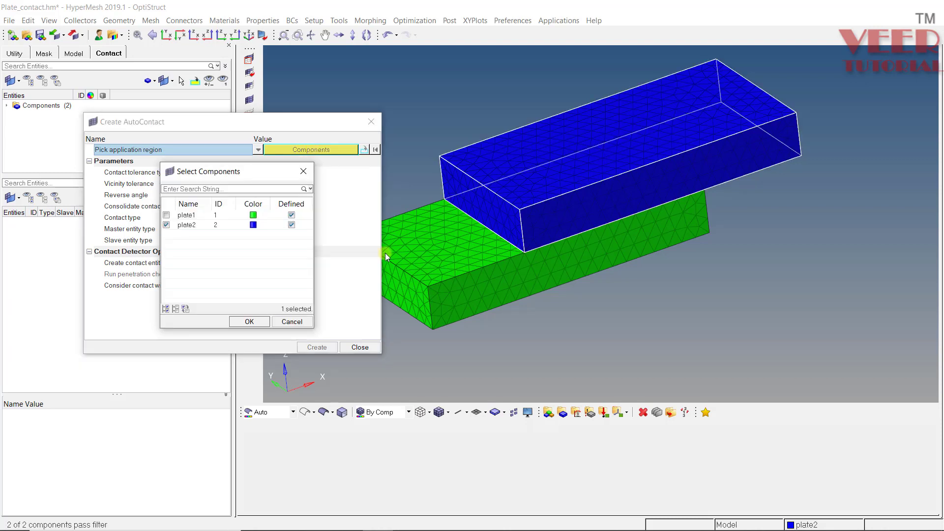
{"action": "left_click", "coordinate": [477, 278]}
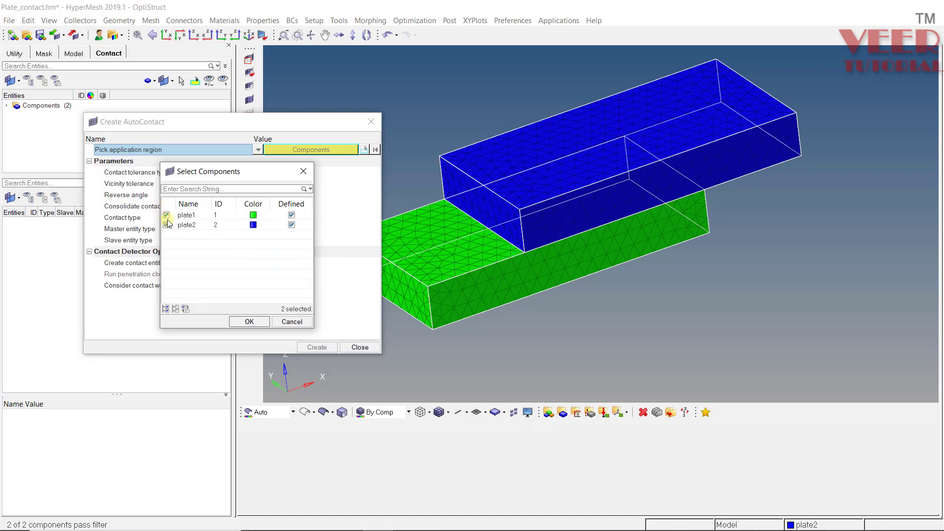
{"action": "left_click", "coordinate": [250, 322]}
{"action": "left_click", "coordinate": [303, 150]}
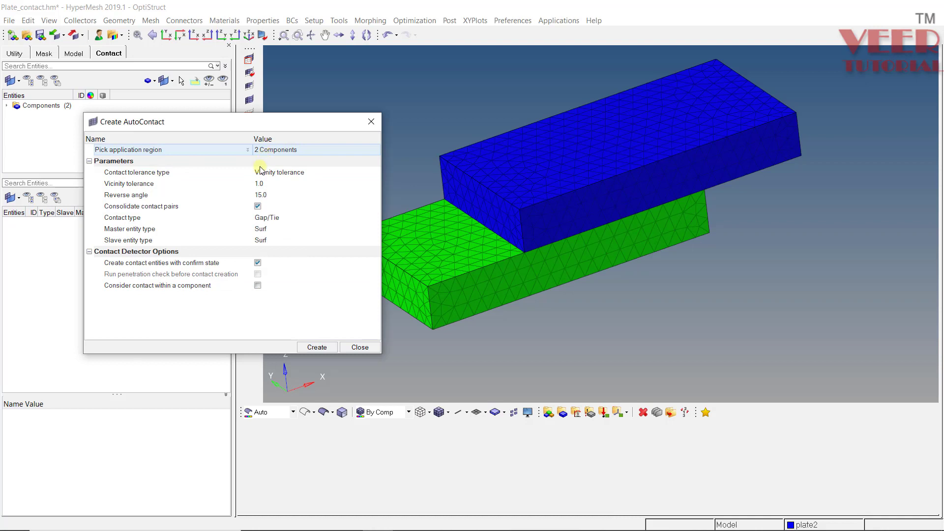
{"action": "left_click", "coordinate": [196, 185]}
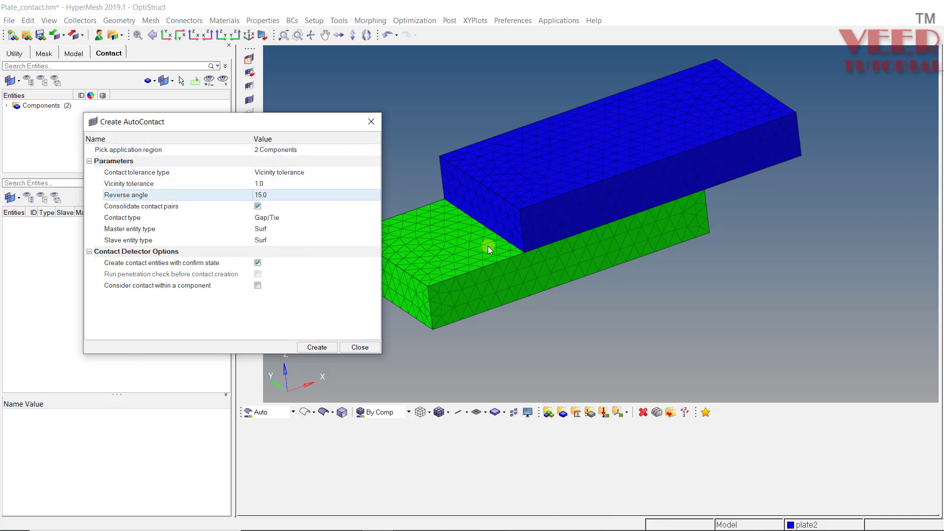
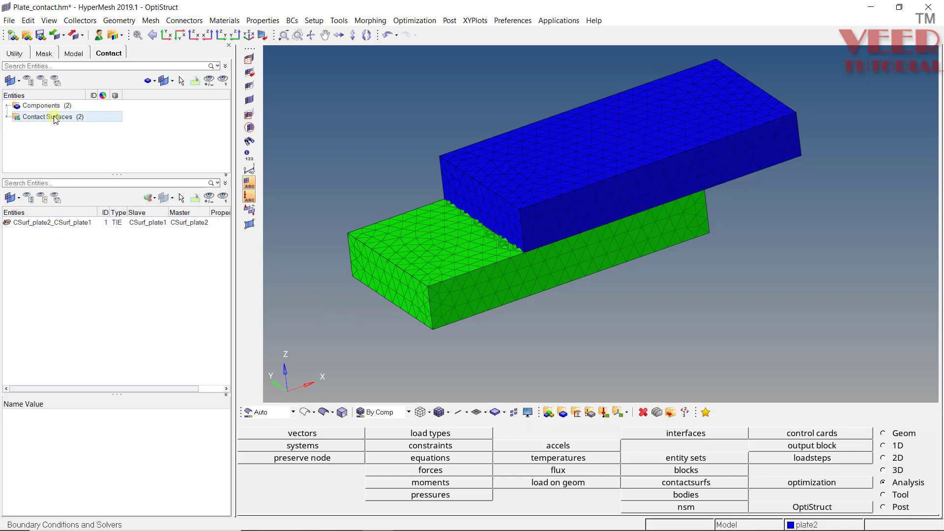
Examine the new contact surfaces and the tie group in the Model Browser
{"action": "left_click", "coordinate": [75, 53]}
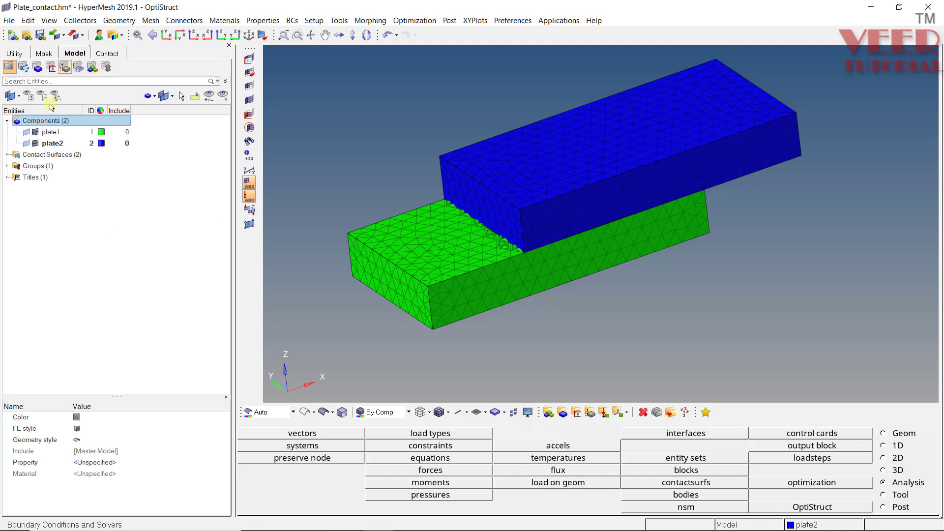
{"action": "left_click", "coordinate": [34, 156]}
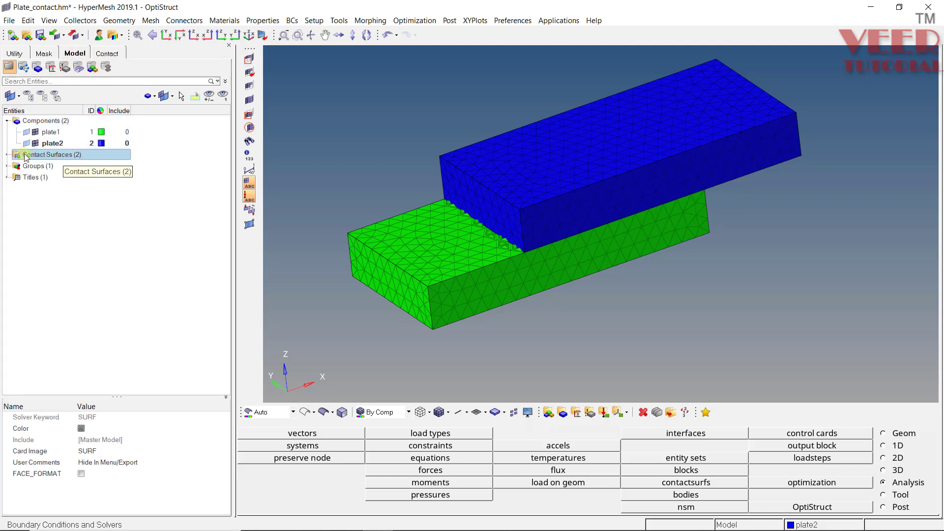
{"action": "left_click", "coordinate": [33, 166]}
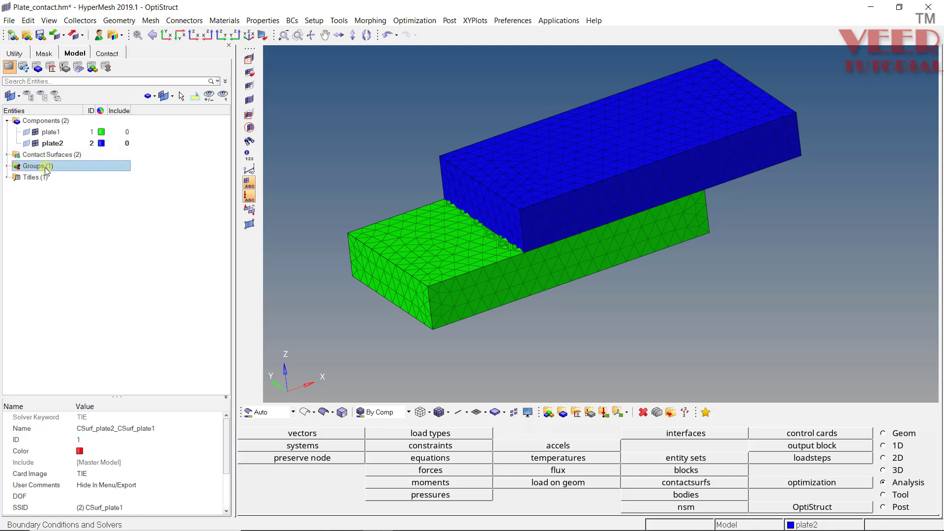
{"action": "left_click", "coordinate": [7, 155]}
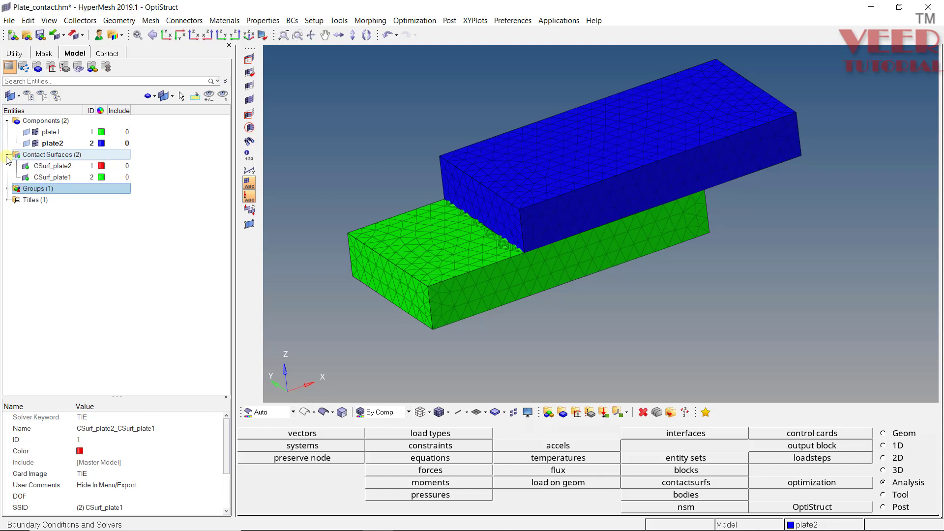
Examine the CSurf_plate1 contact surface's card image and its table of element IDs
{"action": "left_click", "coordinate": [42, 181]}
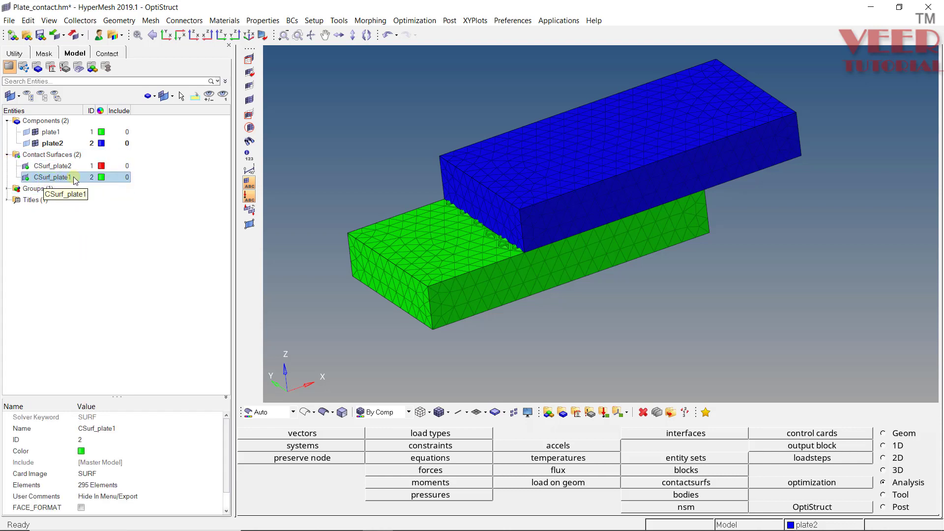
{"action": "scroll", "coordinate": [223, 449], "scroll_direction": "down", "scroll_amount": 1}
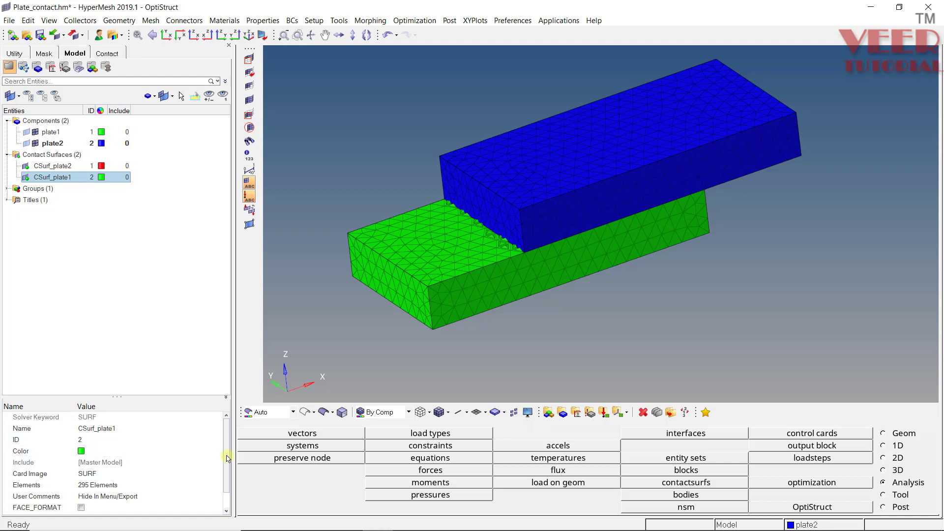
{"action": "scroll", "coordinate": [231, 475], "scroll_direction": "down", "scroll_amount": 1}
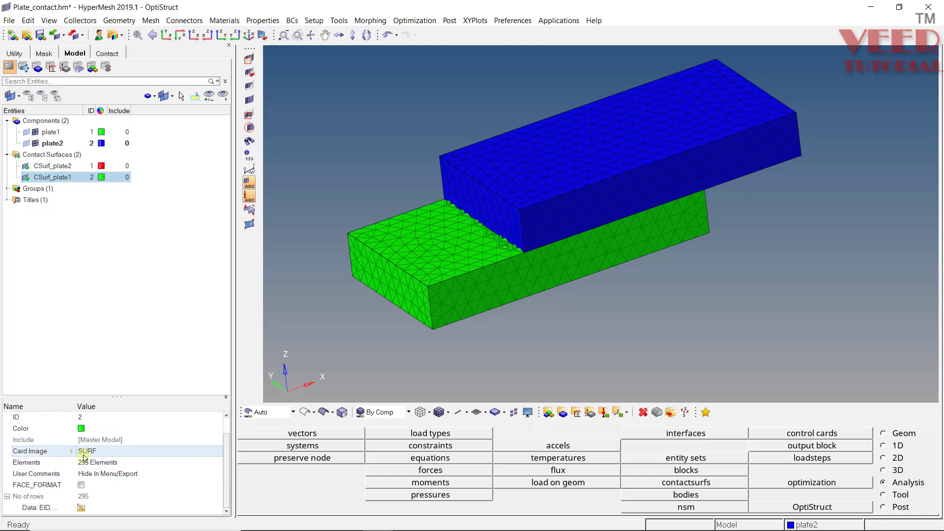
{"action": "left_click", "coordinate": [112, 454]}
{"action": "left_click", "coordinate": [113, 454]}
{"action": "left_click", "coordinate": [112, 454]}
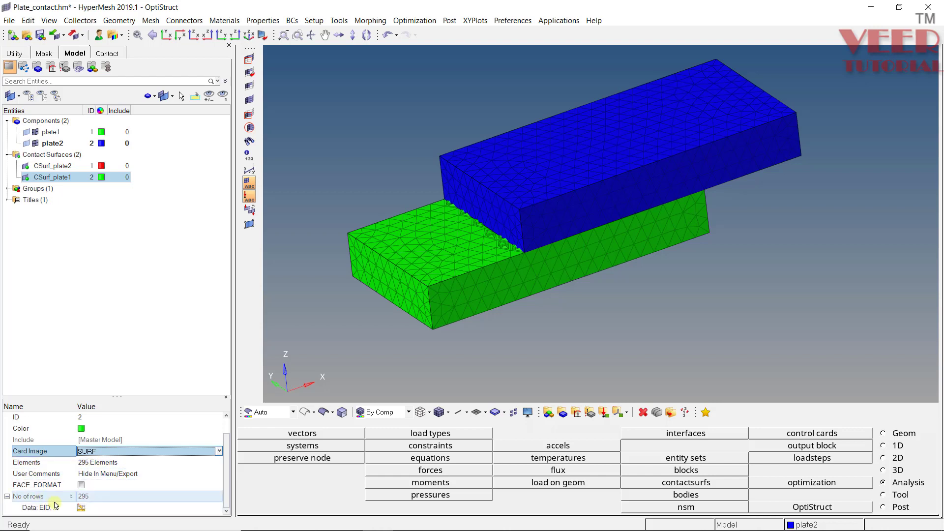
{"action": "left_click", "coordinate": [81, 508]}
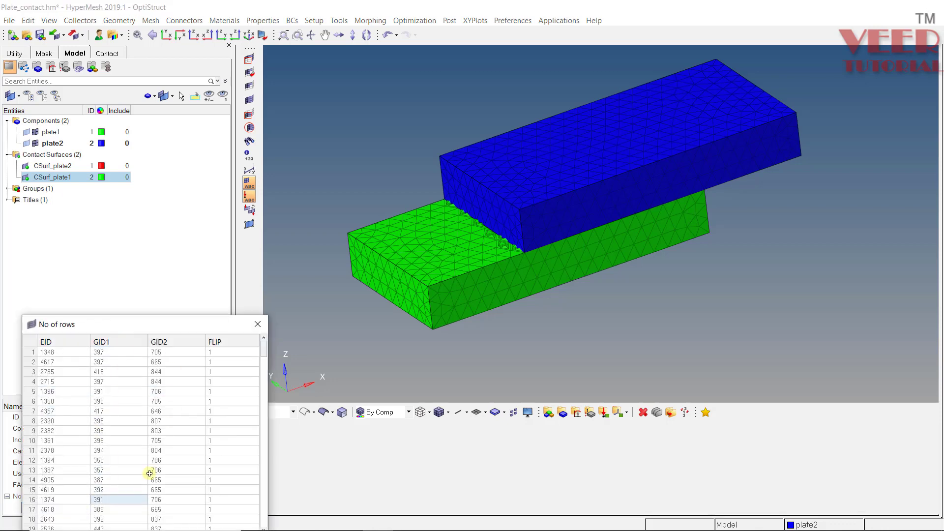
{"action": "left_click", "coordinate": [259, 324]}
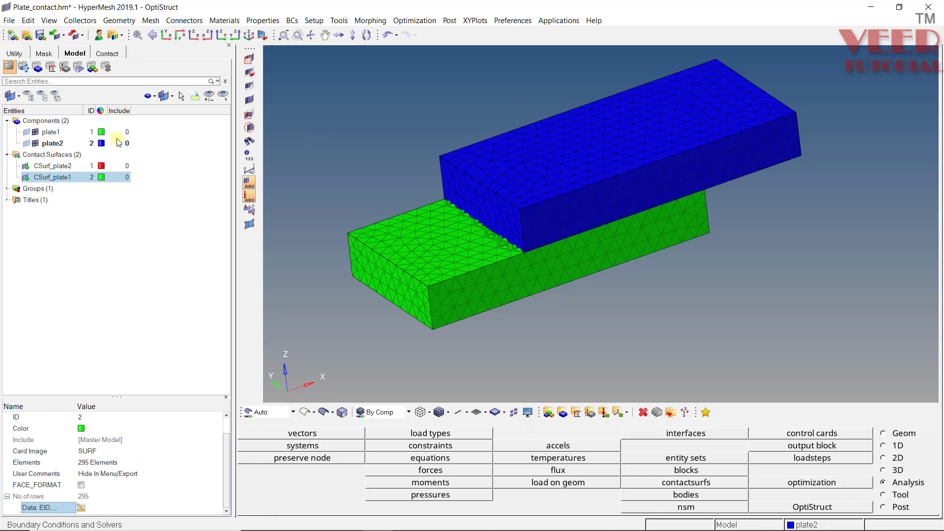
Hide the plate2 elements to expose the contact surfaces on plate1
{"action": "left_click", "coordinate": [35, 143]}
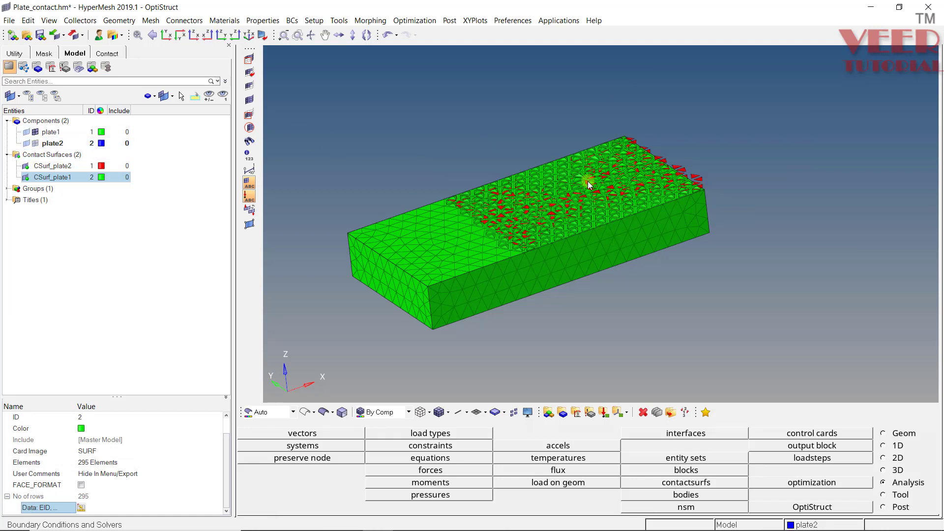
{"action": "left_click_drag", "start_coordinate": [588, 181], "coordinate": [557, 218], "text": "ctrl"}
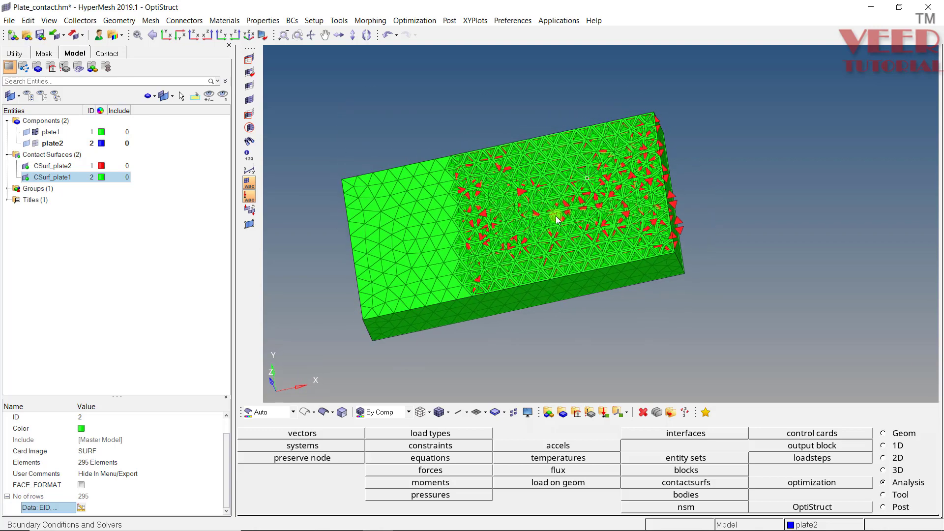
{"action": "scroll", "coordinate": [557, 219], "scroll_direction": "up", "scroll_amount": 3}
Recolor both contact surfaces, CSurf_plate2 and CSurf_plate1, light yellow
{"action": "left_click", "coordinate": [58, 167]}
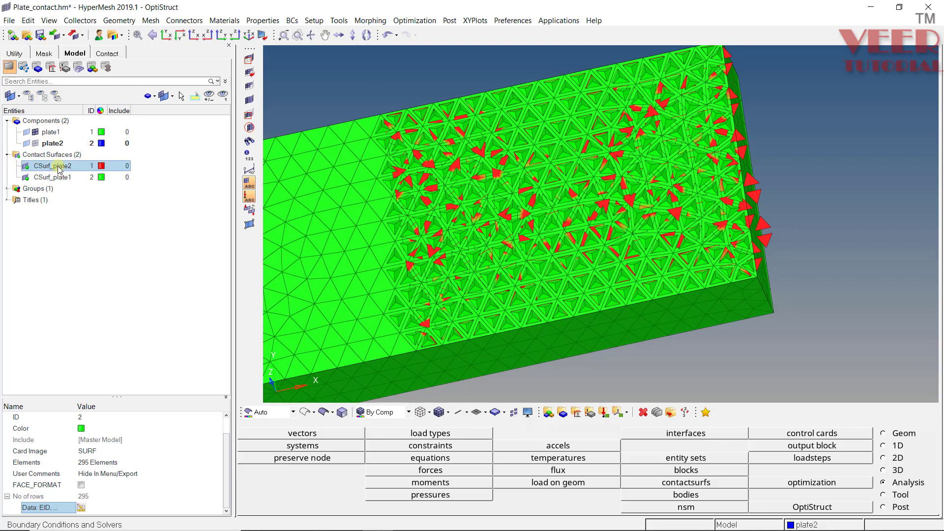
{"action": "left_click", "coordinate": [58, 177], "text": "shift"}
{"action": "left_click", "coordinate": [102, 179]}
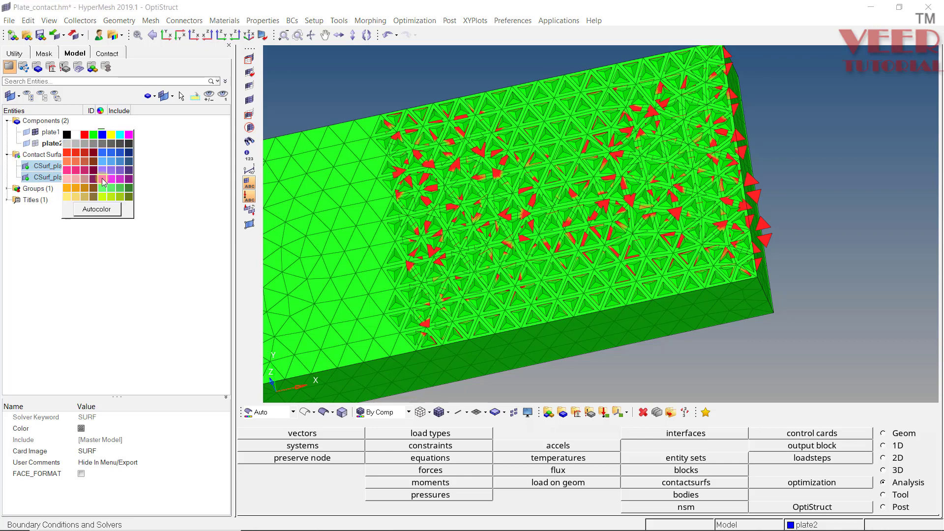
{"action": "left_click", "coordinate": [94, 210]}
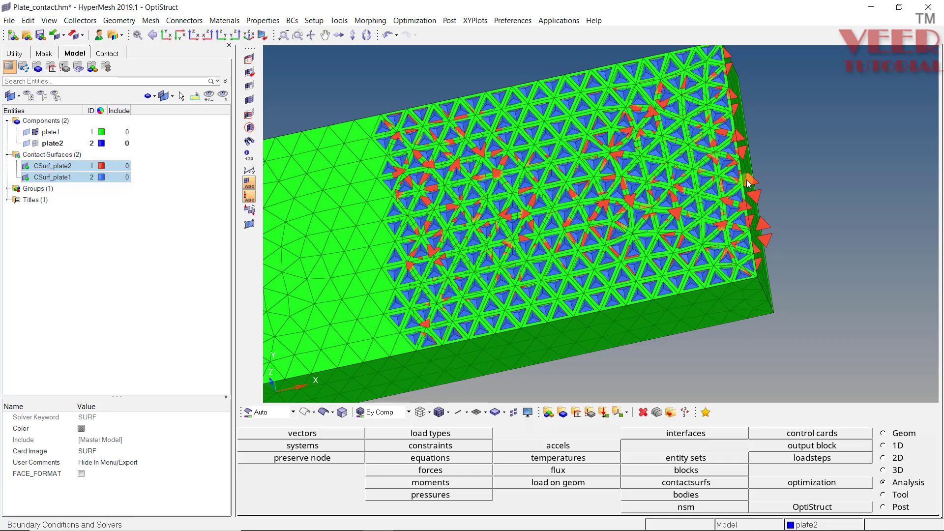
{"action": "left_click", "coordinate": [100, 178]}
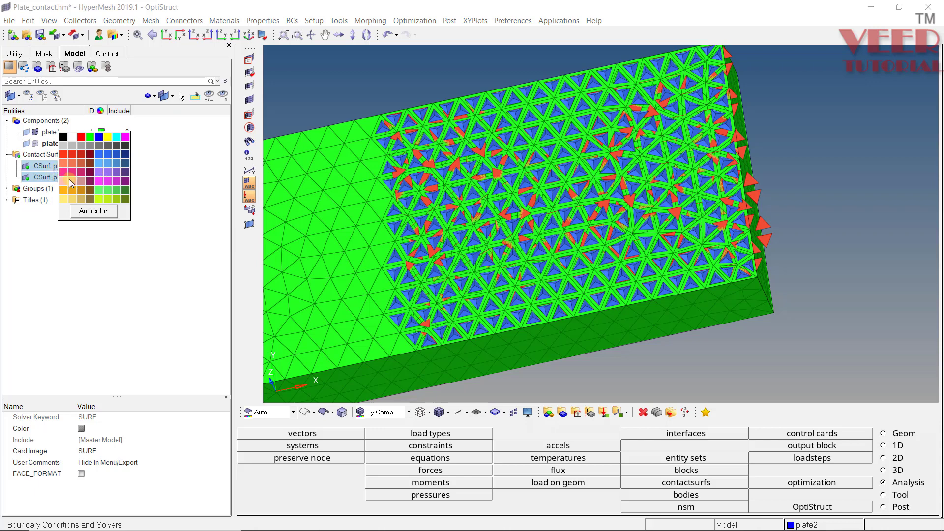
{"action": "left_click", "coordinate": [73, 198]}
{"action": "left_click", "coordinate": [102, 178]}
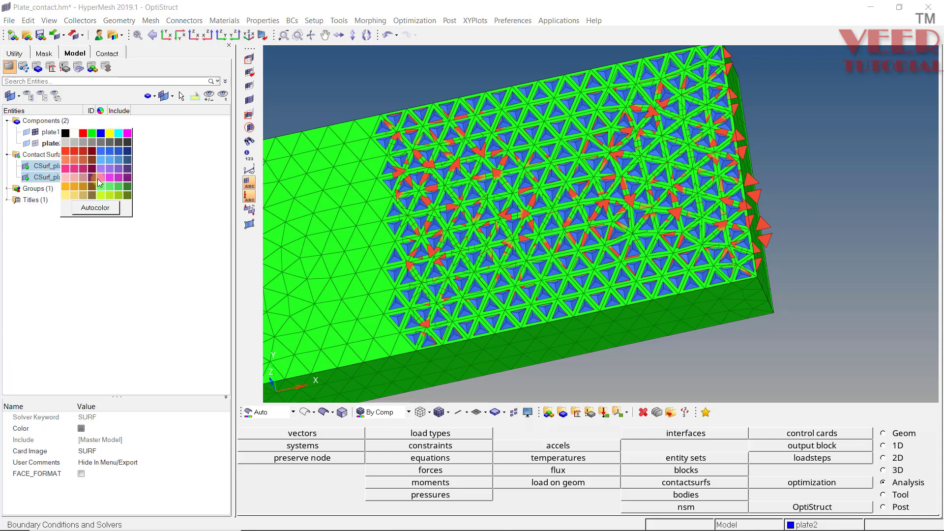
{"action": "left_click", "coordinate": [64, 196]}
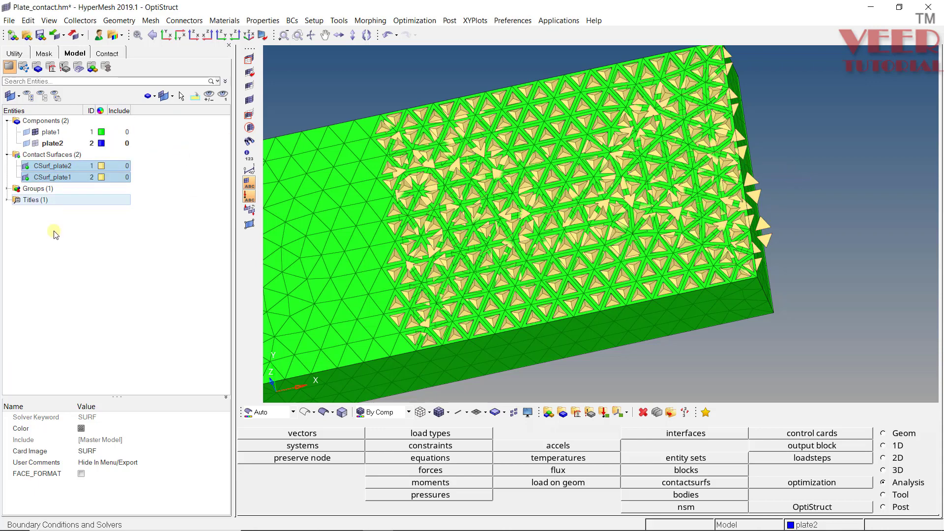
Change the color of the CSurf_plate2 contact surface to magenta
{"action": "left_click", "coordinate": [108, 168]}
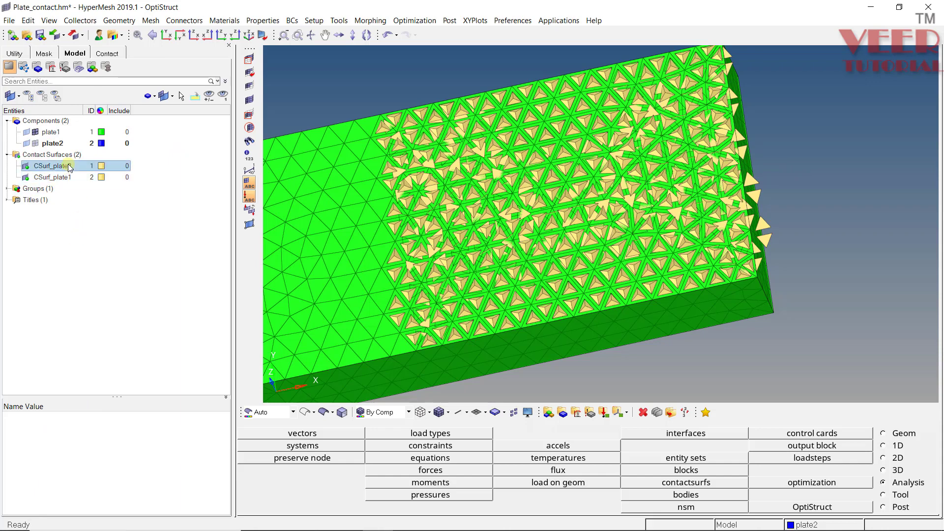
{"action": "left_click", "coordinate": [106, 167]}
{"action": "left_click", "coordinate": [107, 175]}
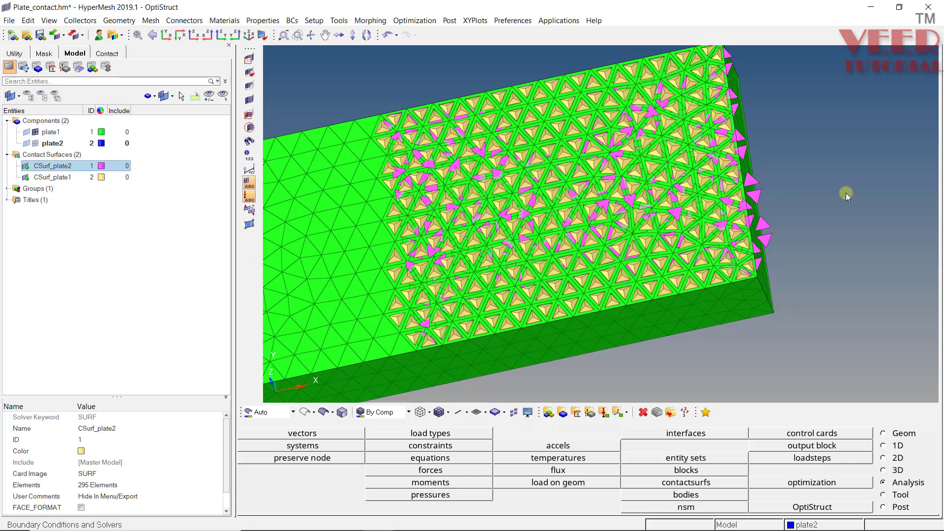
Hide the CSurf_plate2 contact surface and inspect CSurf_plate1 alone on plate1
{"action": "left_click", "coordinate": [66, 178]}
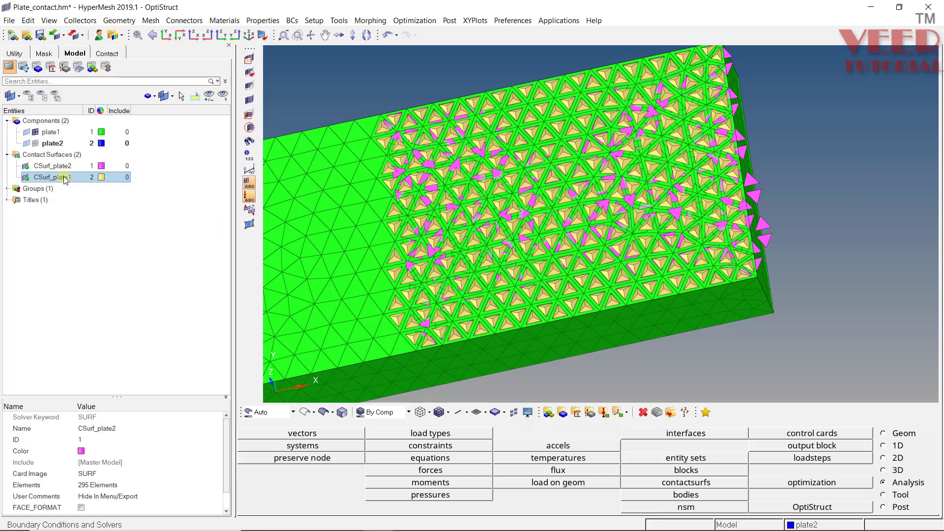
{"action": "left_click", "coordinate": [72, 168]}
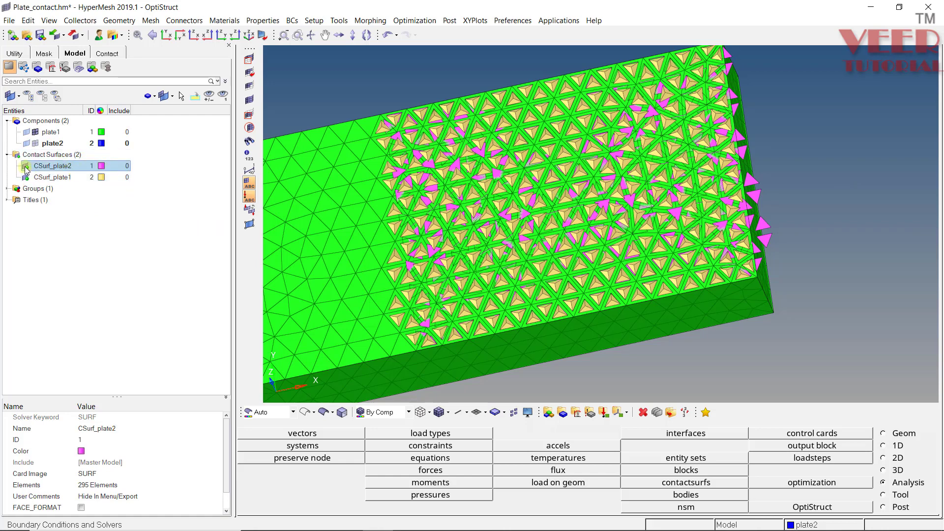
{"action": "left_click", "coordinate": [26, 167]}
{"action": "left_click", "coordinate": [52, 177]}
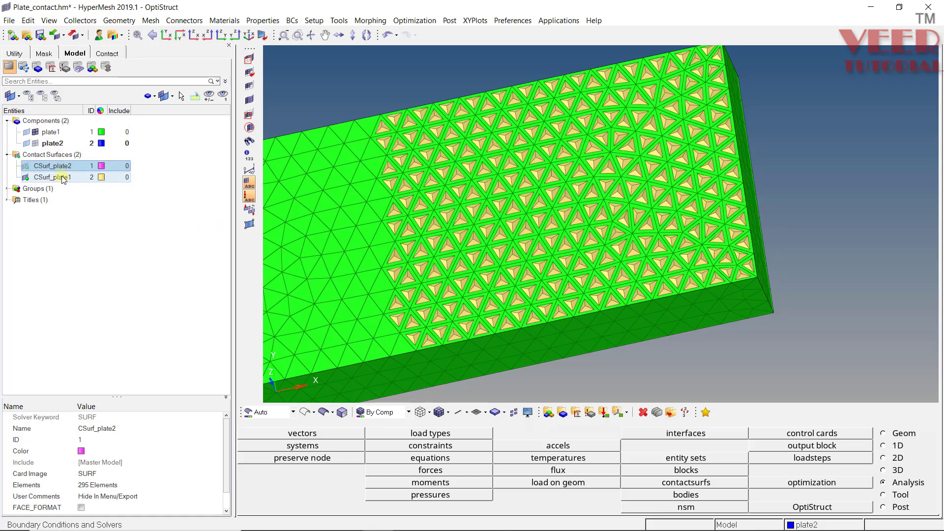
{"action": "mouse_move", "coordinate": [531, 133]}
{"action": "left_mouse_down", "text": "ctrl"}
{"action": "mouse_move", "coordinate": [544, 151]}
{"action": "mouse_move", "coordinate": [541, 125]}
{"action": "left_mouse_up", "text": "ctrl"}
{"action": "scroll", "coordinate": [434, 161], "scroll_direction": "up", "scroll_amount": 3}
{"action": "scroll", "coordinate": [444, 135], "scroll_direction": "down", "scroll_amount": 3}
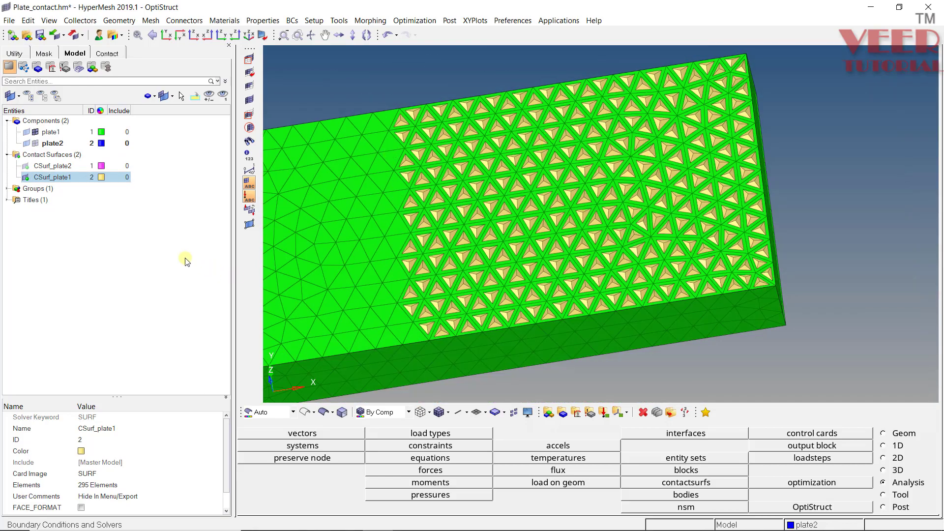
Display CSurf_plate2 on plate2 with CSurf_plate1 and plate1 hidden, and inspect its contact faces
{"action": "left_click", "coordinate": [27, 178]}
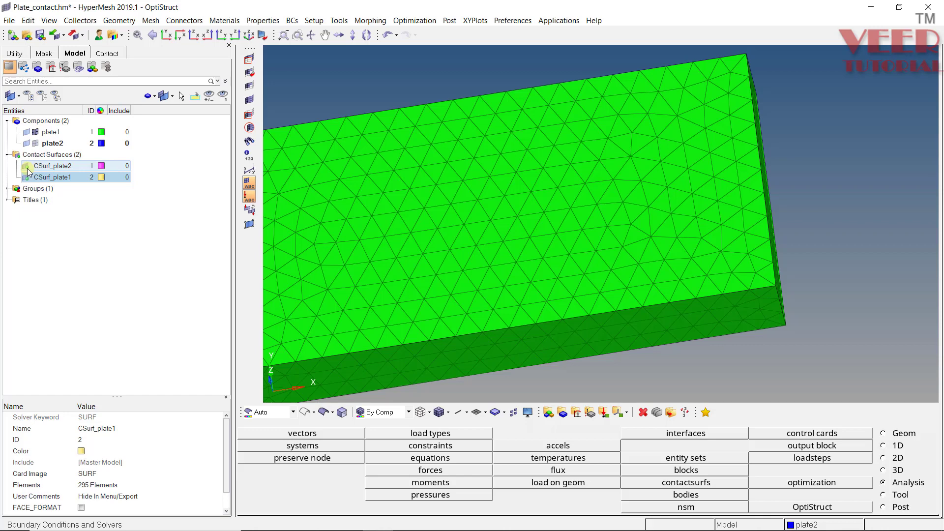
{"action": "left_click", "coordinate": [26, 167]}
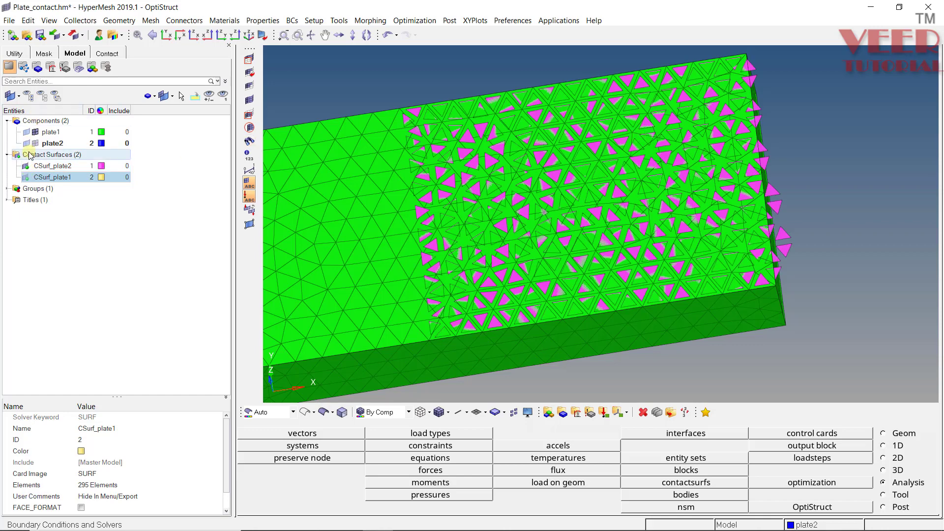
{"action": "left_click", "coordinate": [35, 133]}
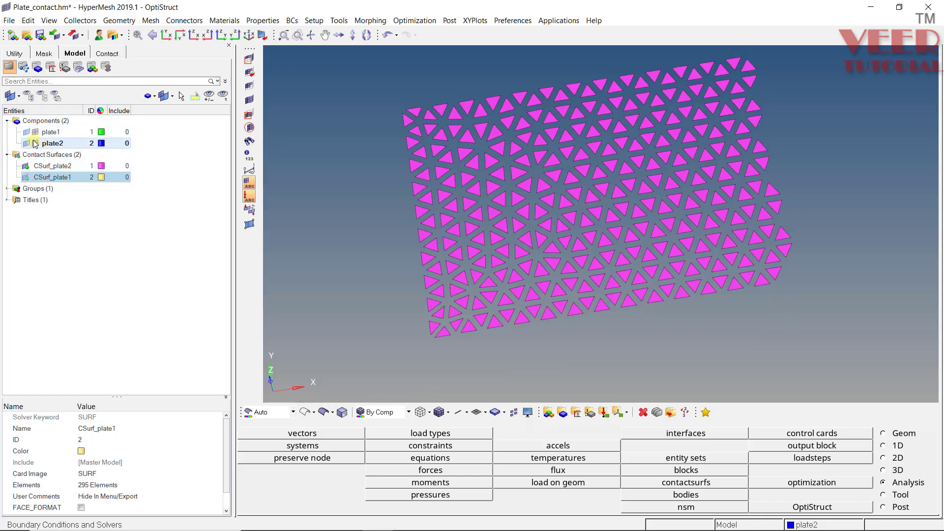
{"action": "left_click", "coordinate": [35, 143]}
{"action": "left_click_drag", "start_coordinate": [523, 191], "coordinate": [588, 166], "text": "ctrl"}
{"action": "scroll", "coordinate": [588, 167], "scroll_direction": "up", "scroll_amount": 4}
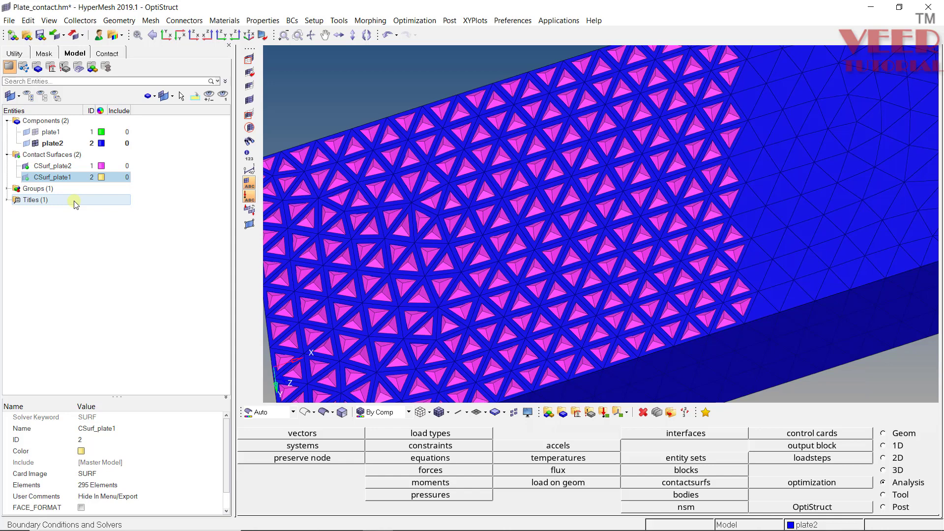
Review the tie group's card image options and its SSID and MSID surface assignments, keeping TIE as the card image
{"action": "left_click", "coordinate": [42, 190]}
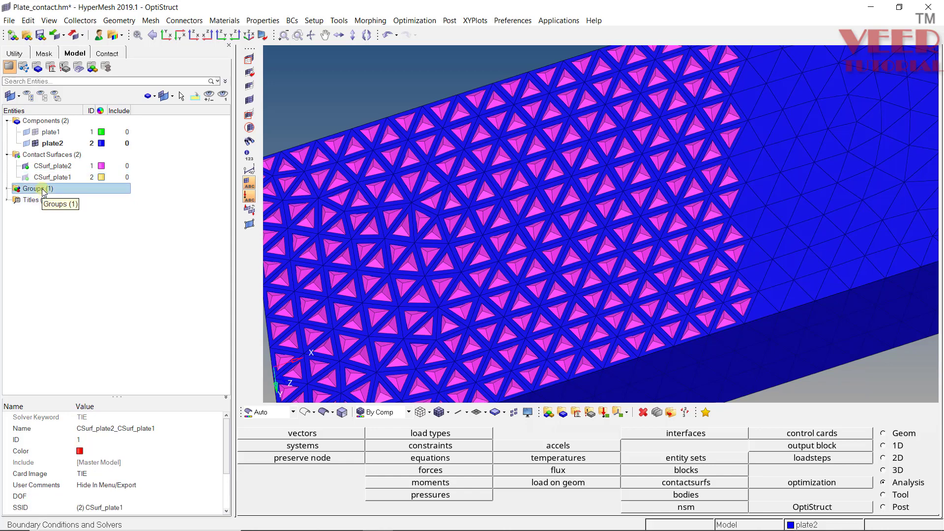
{"action": "left_click", "coordinate": [7, 189]}
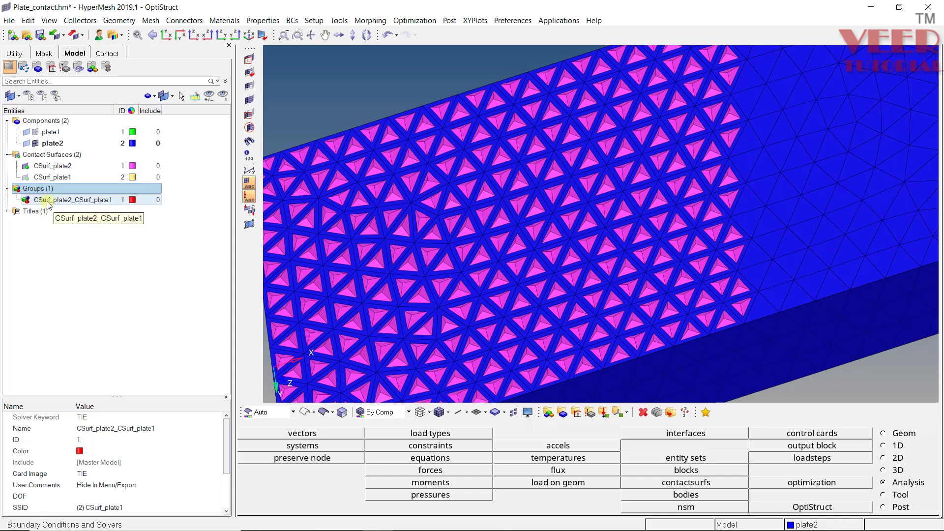
{"action": "left_click", "coordinate": [64, 202]}
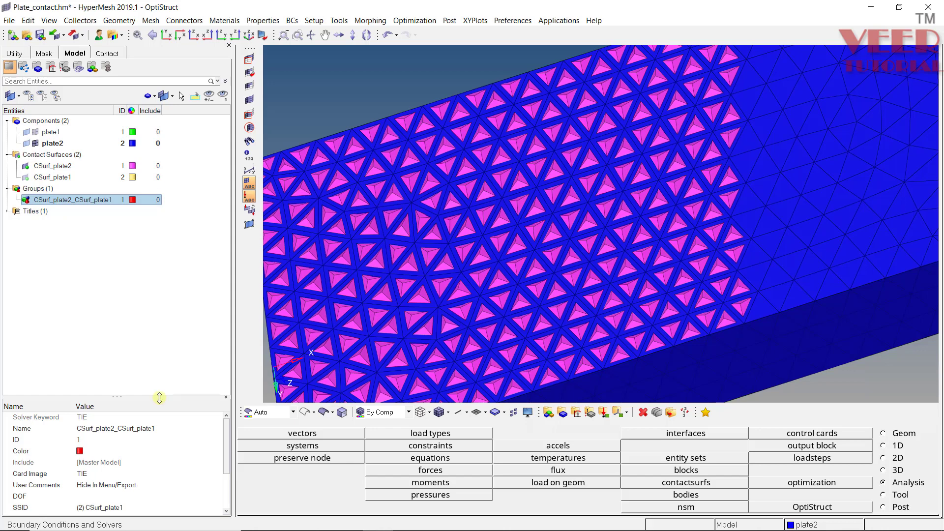
{"action": "left_click_drag", "start_coordinate": [159, 397], "coordinate": [158, 321]}
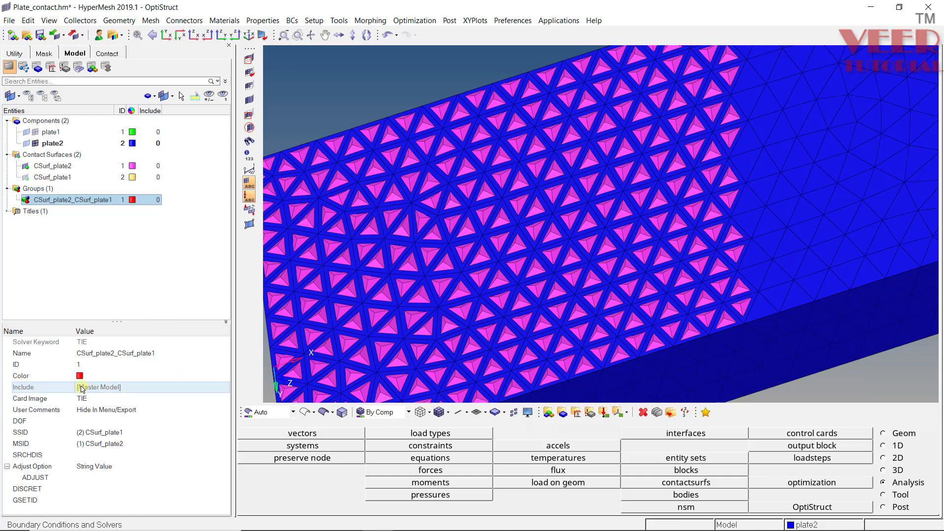
{"action": "left_click", "coordinate": [114, 398]}
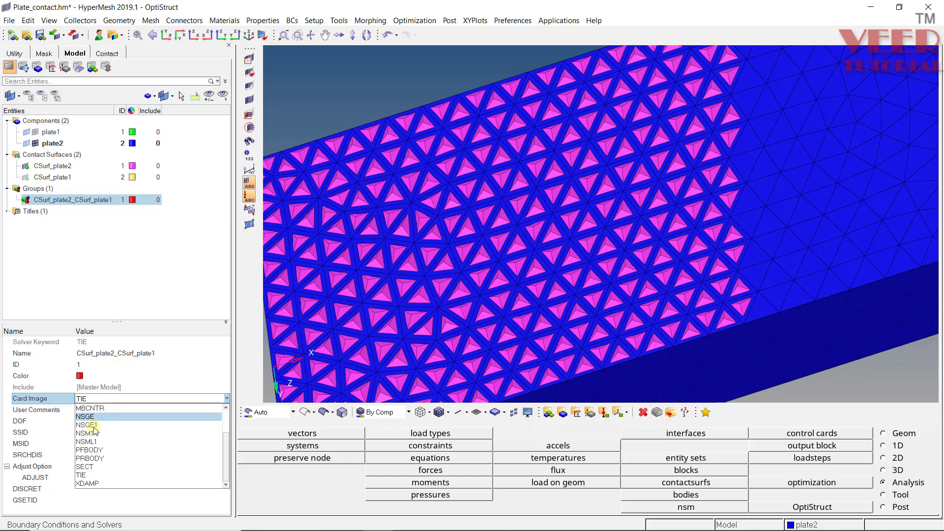
{"action": "left_click", "coordinate": [113, 475]}
{"action": "left_click", "coordinate": [173, 346]}
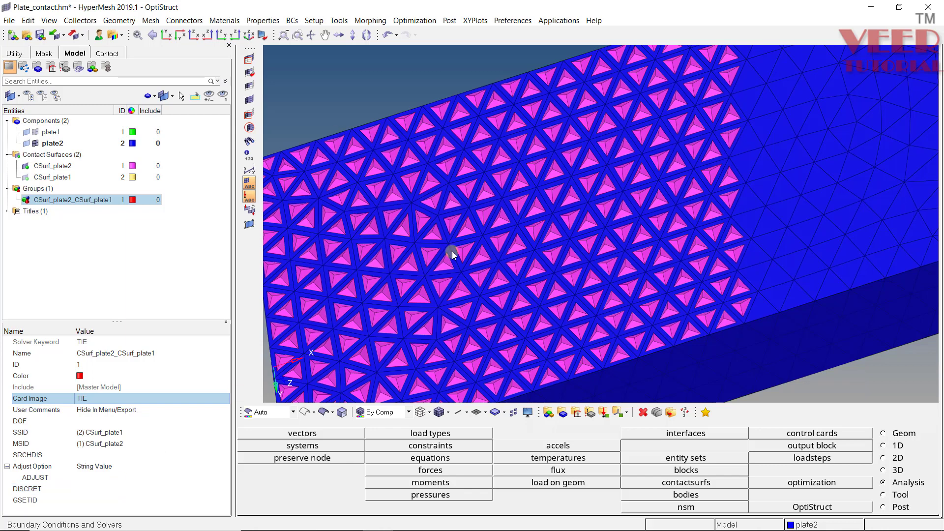
Show the plate1 elements again and view the two overlapping plates together
{"action": "scroll", "coordinate": [451, 246], "scroll_direction": "down", "scroll_amount": 5}
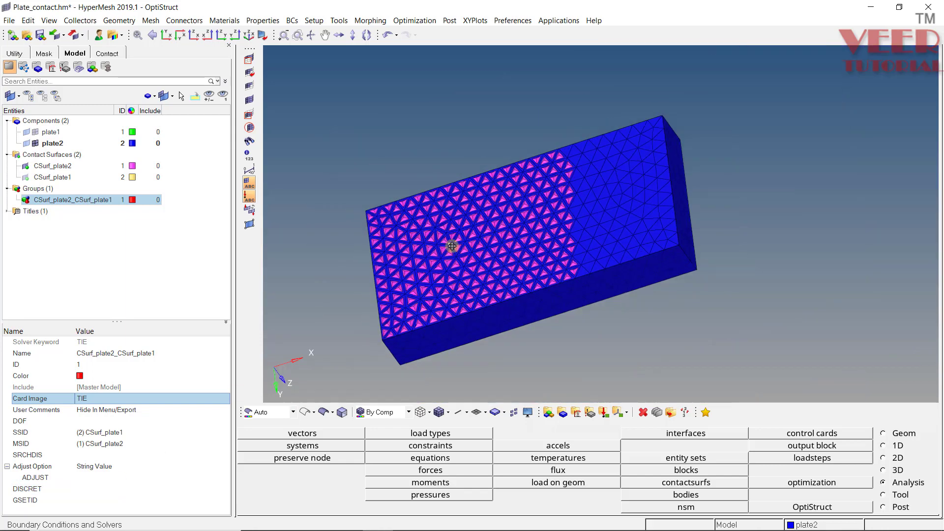
{"action": "left_click_drag", "start_coordinate": [449, 248], "coordinate": [468, 227], "text": "ctrl"}
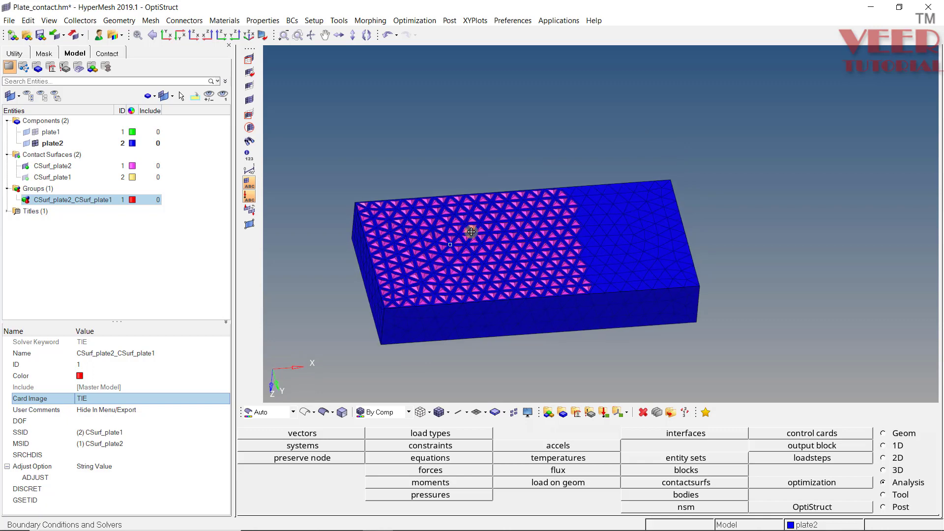
{"action": "left_click", "coordinate": [35, 132]}
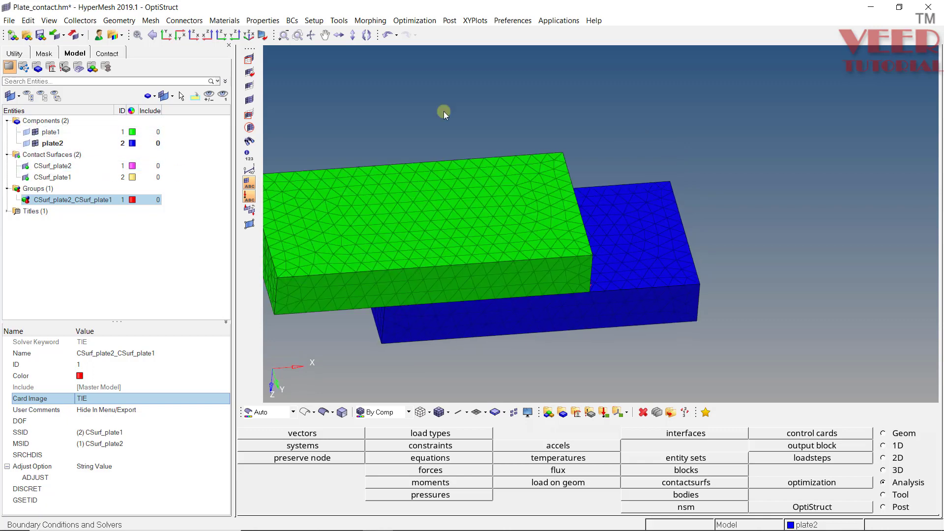
{"action": "mouse_move", "coordinate": [591, 173]}
{"action": "left_mouse_down", "text": "ctrl"}
{"action": "mouse_move", "coordinate": [492, 199]}
{"action": "mouse_move", "coordinate": [632, 186]}
{"action": "mouse_move", "coordinate": [598, 209]}
{"action": "left_mouse_up", "text": "ctrl"}
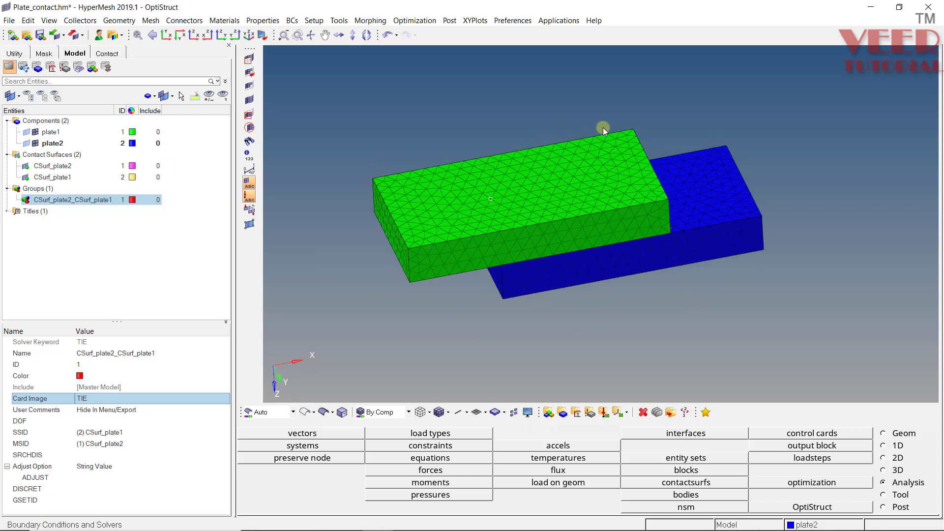
{"action": "left_click_drag", "start_coordinate": [603, 128], "coordinate": [527, 154], "text": "ctrl"}
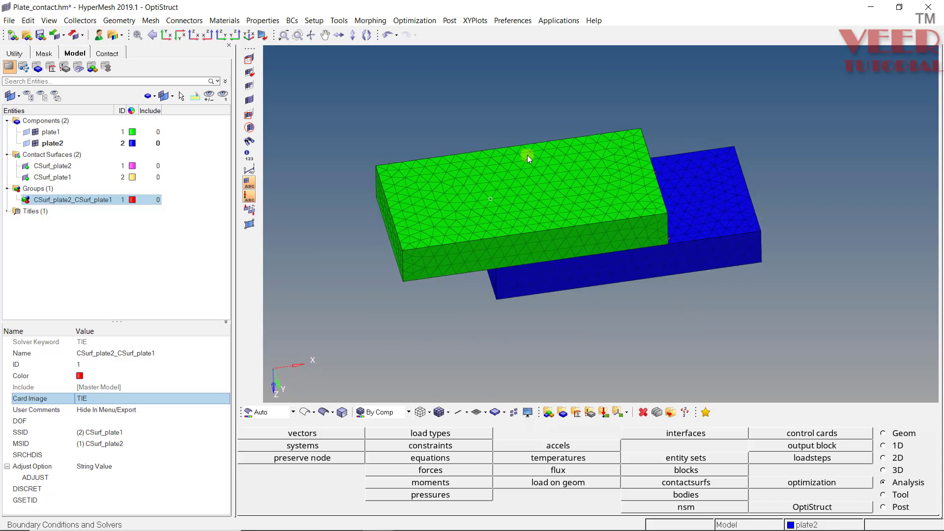
Review the CSurf_plate2_CSurf_plate1 tie group, inspect its two contacting element layers up close, and leave the review
{"action": "right_click", "coordinate": [51, 204]}
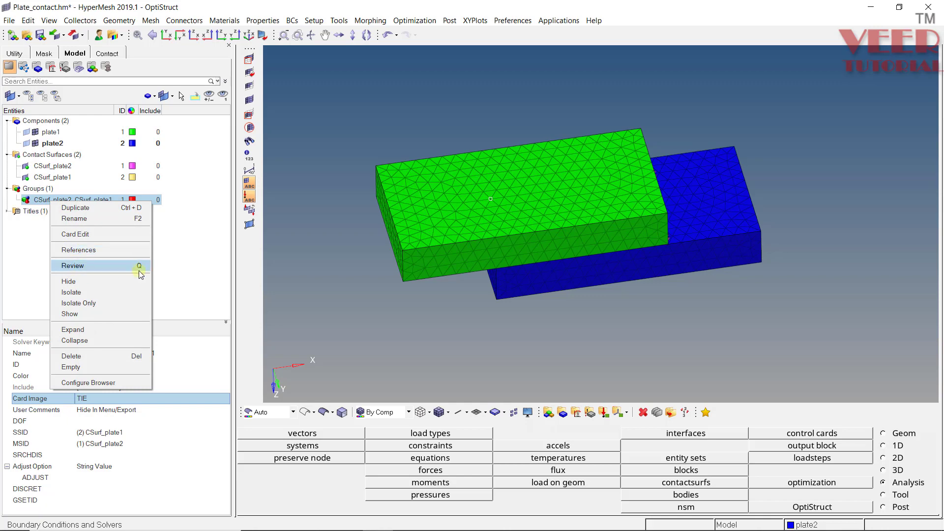
{"action": "left_click", "coordinate": [82, 267]}
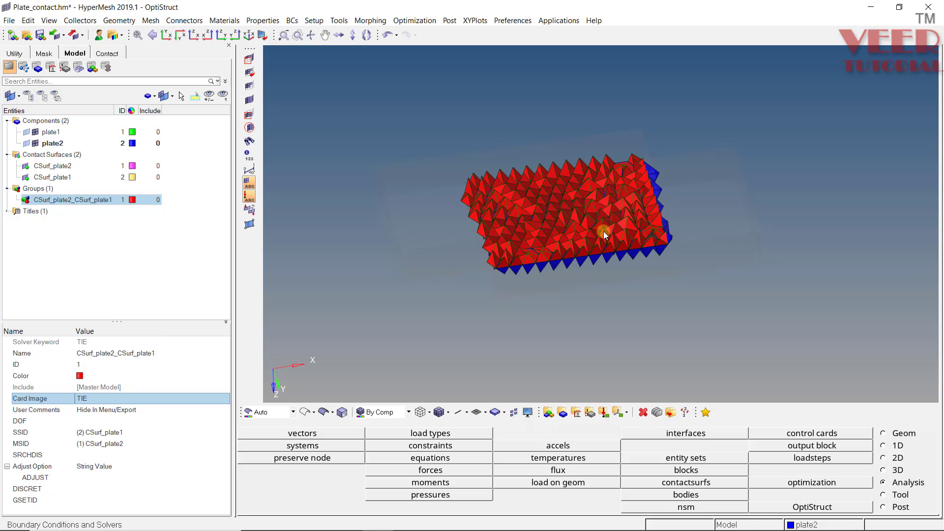
{"action": "left_click_drag", "start_coordinate": [591, 243], "coordinate": [651, 212], "text": "ctrl"}
{"action": "scroll", "coordinate": [580, 221], "scroll_direction": "up", "scroll_amount": 3}
{"action": "left_click_drag", "start_coordinate": [580, 220], "coordinate": [592, 238], "text": "ctrl"}
{"action": "scroll", "coordinate": [525, 246], "scroll_direction": "down", "scroll_amount": 3}
{"action": "scroll", "coordinate": [525, 246], "scroll_direction": "up", "scroll_amount": 3}
{"action": "left_click_drag", "start_coordinate": [521, 244], "coordinate": [424, 210], "text": "ctrl"}
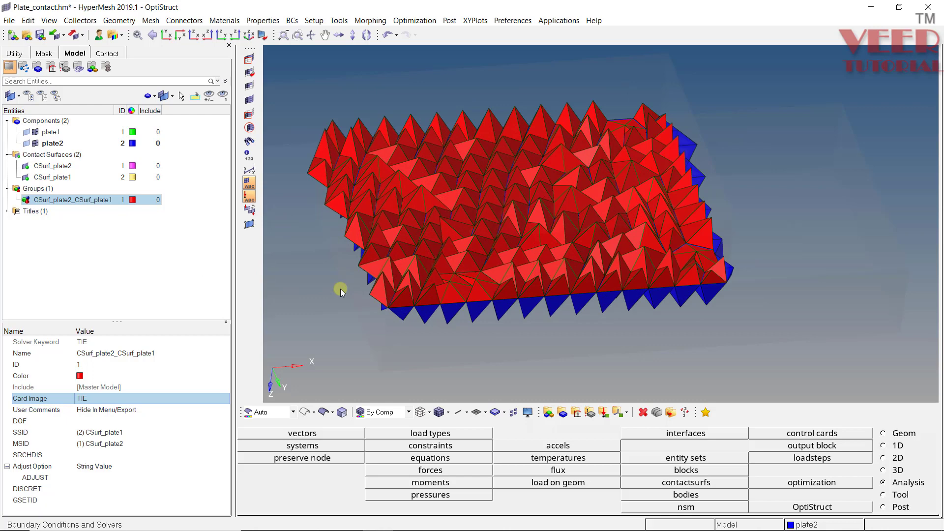
{"action": "scroll", "coordinate": [343, 292], "scroll_direction": "up", "scroll_amount": 2}
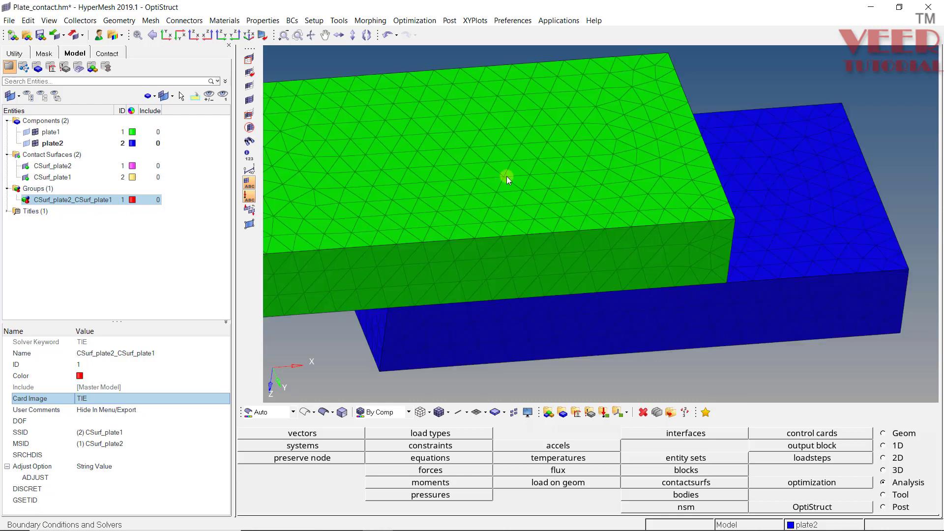
{"action": "scroll", "coordinate": [508, 180], "scroll_direction": "down", "scroll_amount": 3}
Review the CSurf_plate1 and CSurf_plate2 contact surfaces one after the other, and return to the full plate display
{"action": "left_click", "coordinate": [71, 179]}
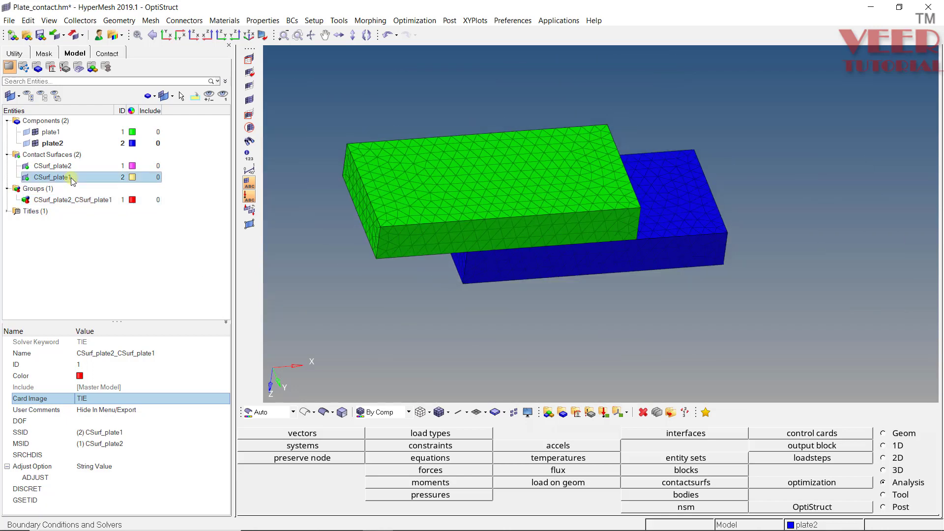
{"action": "right_click", "coordinate": [72, 180]}
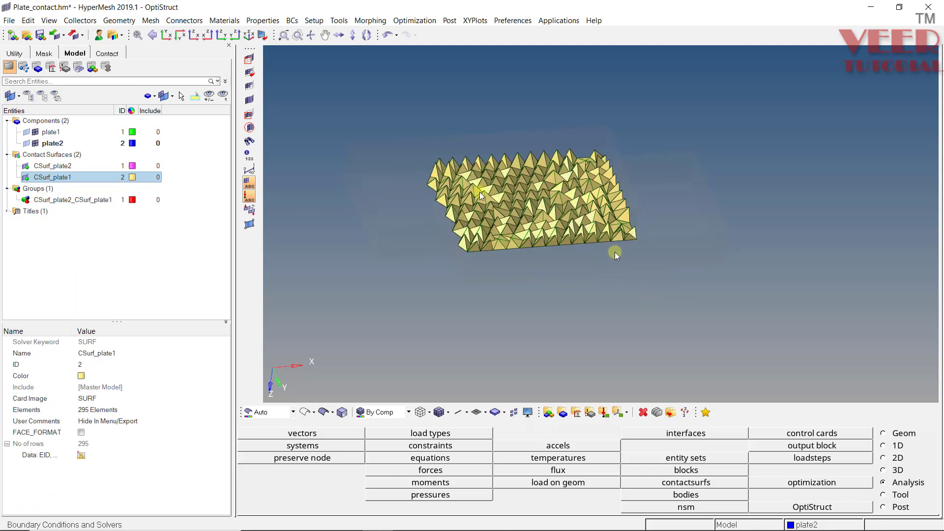
{"action": "left_click", "coordinate": [60, 179]}
{"action": "left_click", "coordinate": [68, 167], "text": "ctrl"}
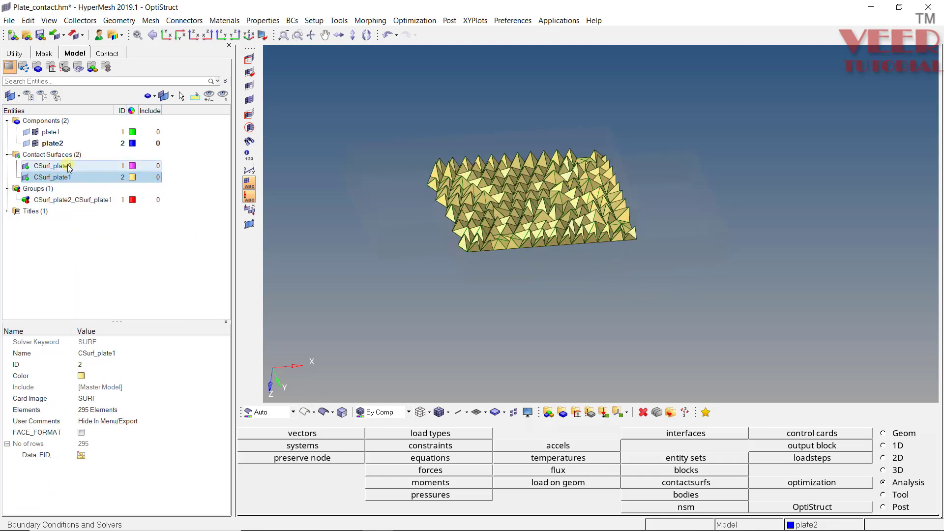
{"action": "left_click", "coordinate": [67, 169]}
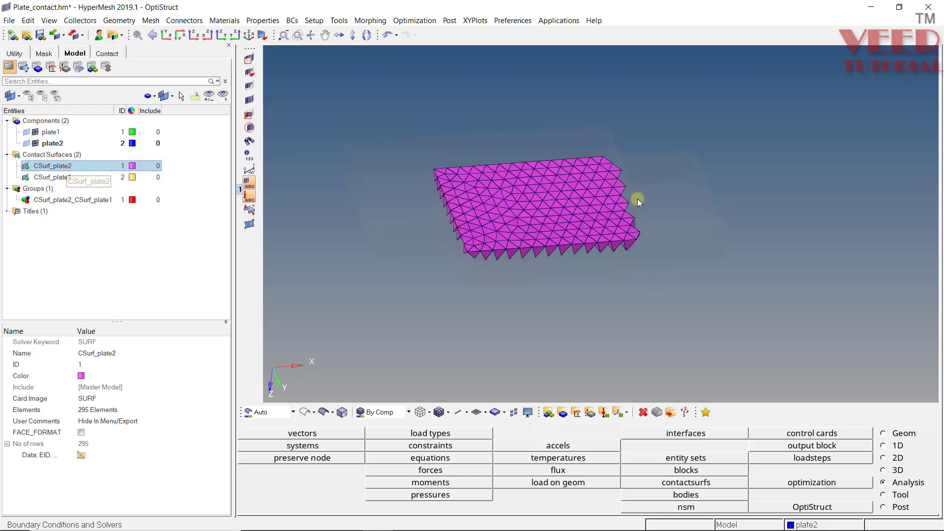
{"action": "mouse_move", "coordinate": [580, 219]}
{"action": "left_mouse_down", "text": "ctrl"}
{"action": "mouse_move", "coordinate": [559, 156]}
{"action": "mouse_move", "coordinate": [563, 218]}
{"action": "left_mouse_up", "text": "ctrl"}
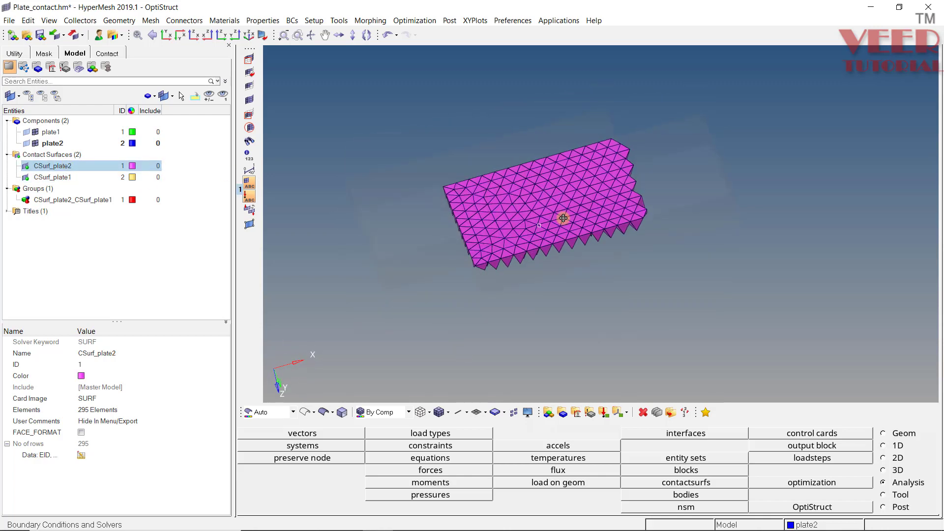
{"action": "left_click", "coordinate": [520, 347]}
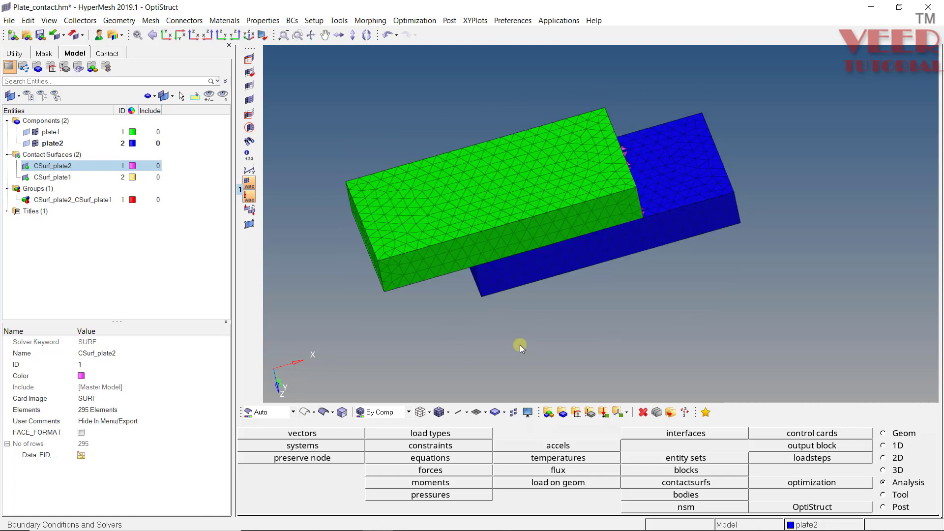